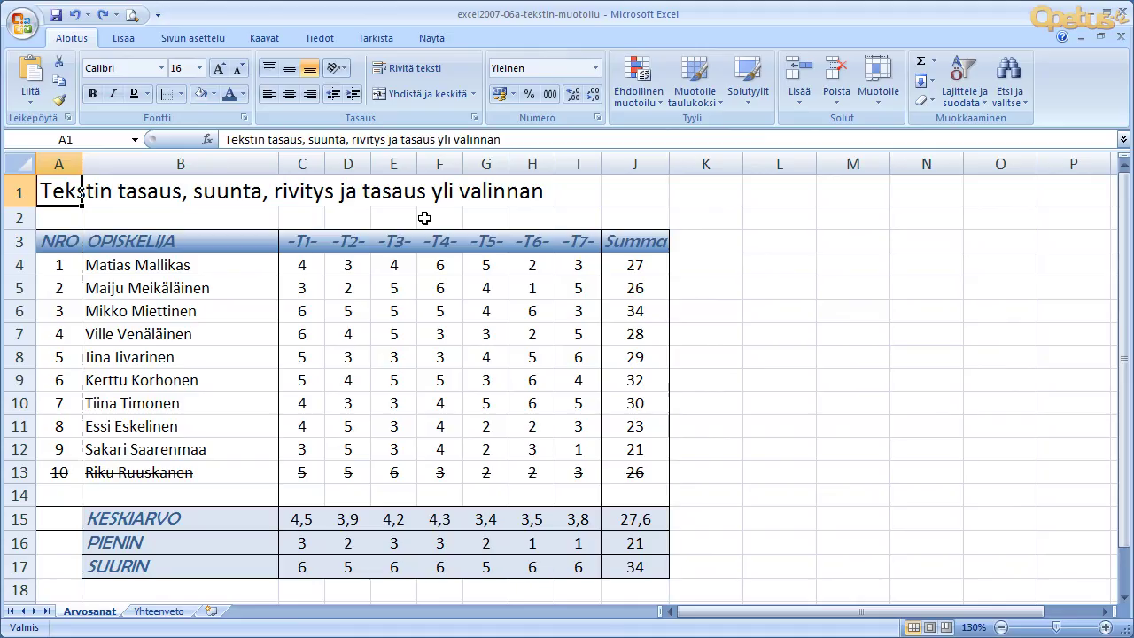
- Horizontally center the OPISKELIJA header and column B entries B3:B17, down to SUURIN
left_click(160, 248)
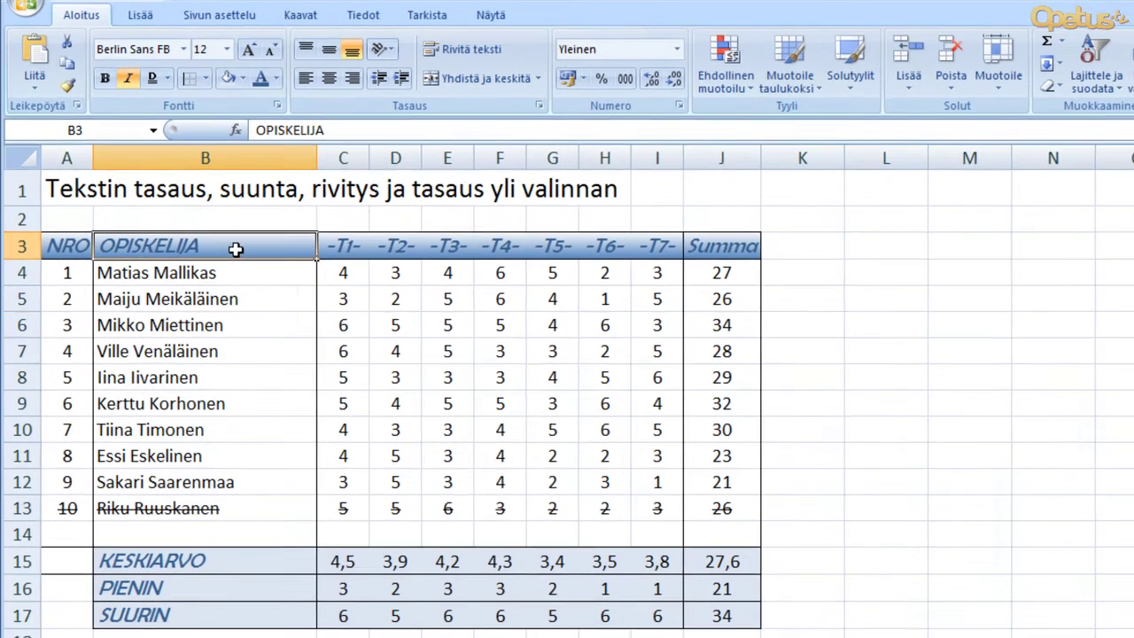
left_click_drag(213, 241, 200, 473)
left_click_drag(228, 511, 264, 624)
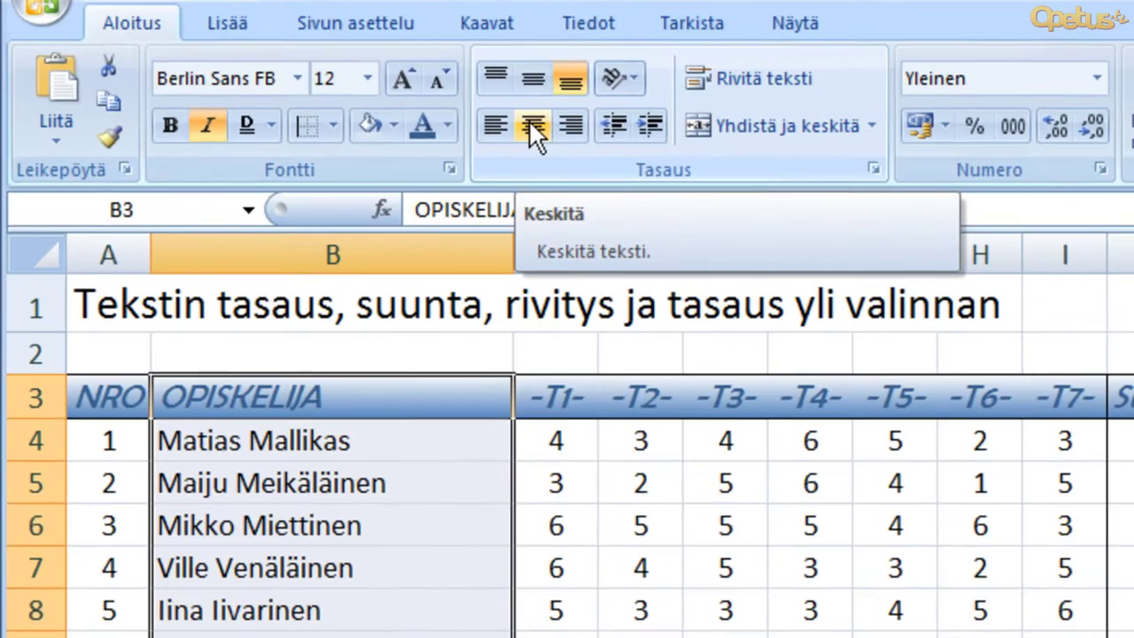
left_click(531, 126)
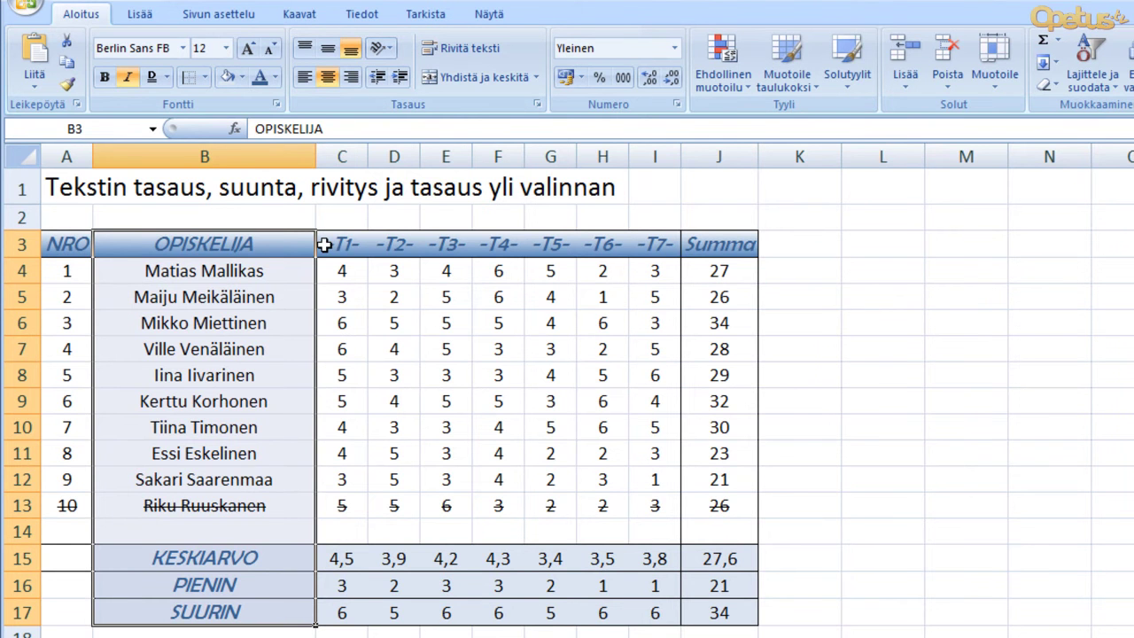
- Select table rows 3 through 17 by their row headers
left_click(257, 375)
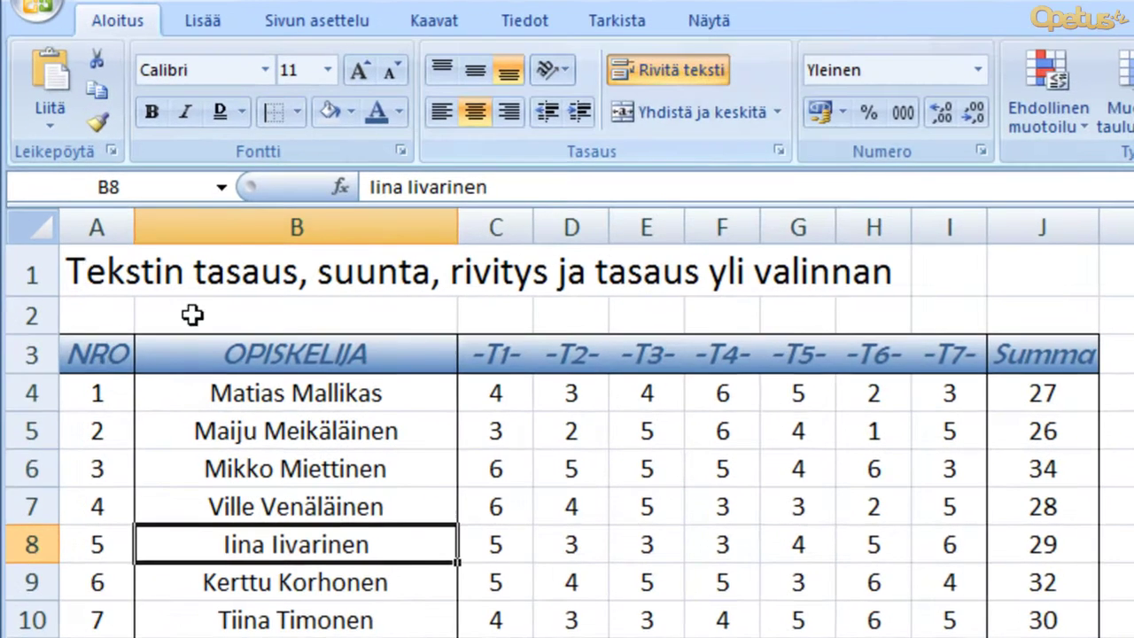
left_click(204, 297)
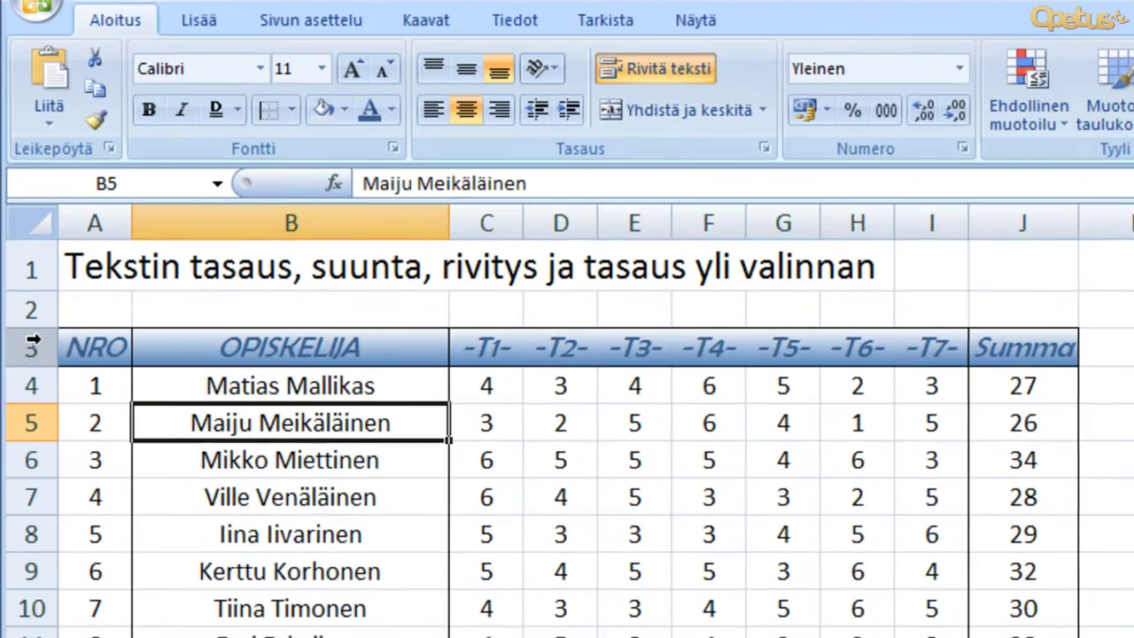
left_click_drag(31, 339, 22, 578)
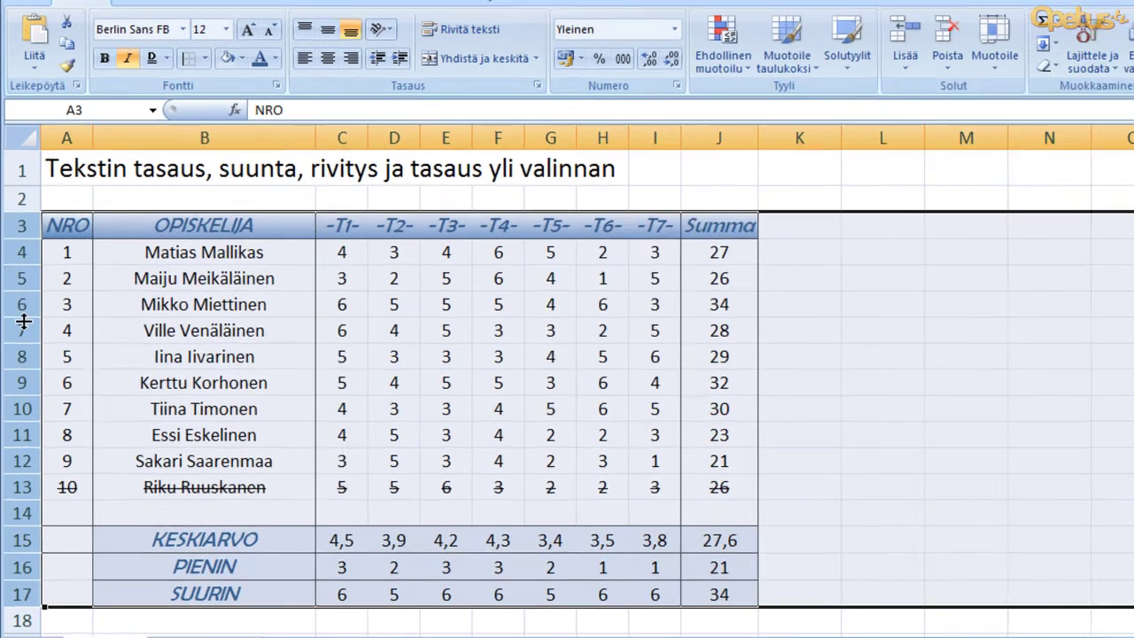
- Drag the row border of selected rows 3–17 down twice to make them taller
left_click_drag(22, 321, 31, 339)
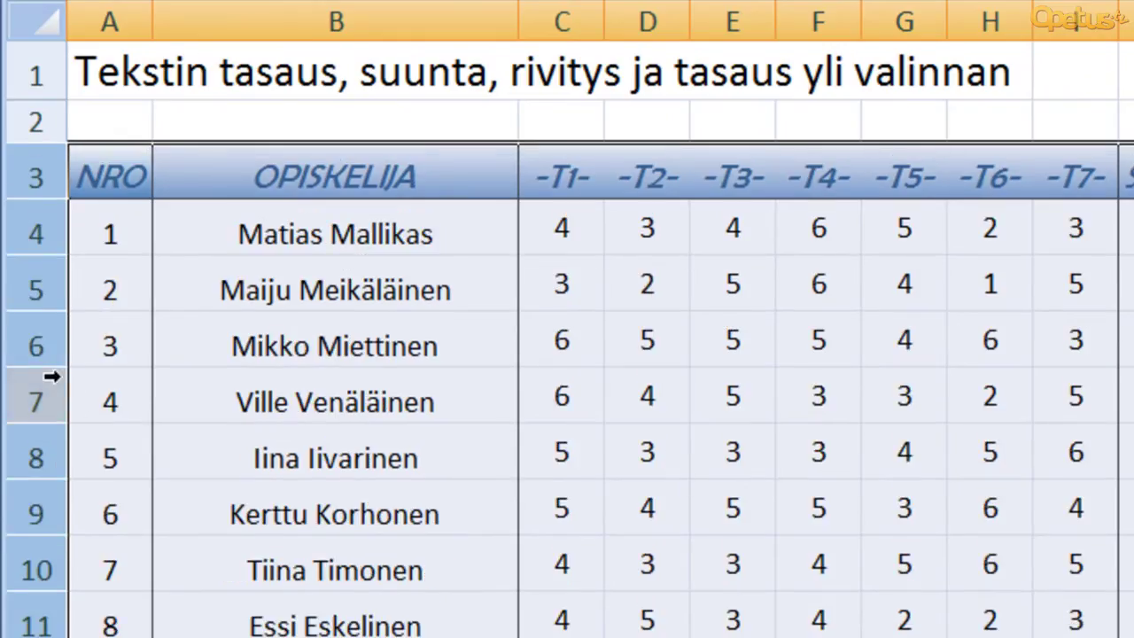
left_click_drag(43, 318, 36, 326)
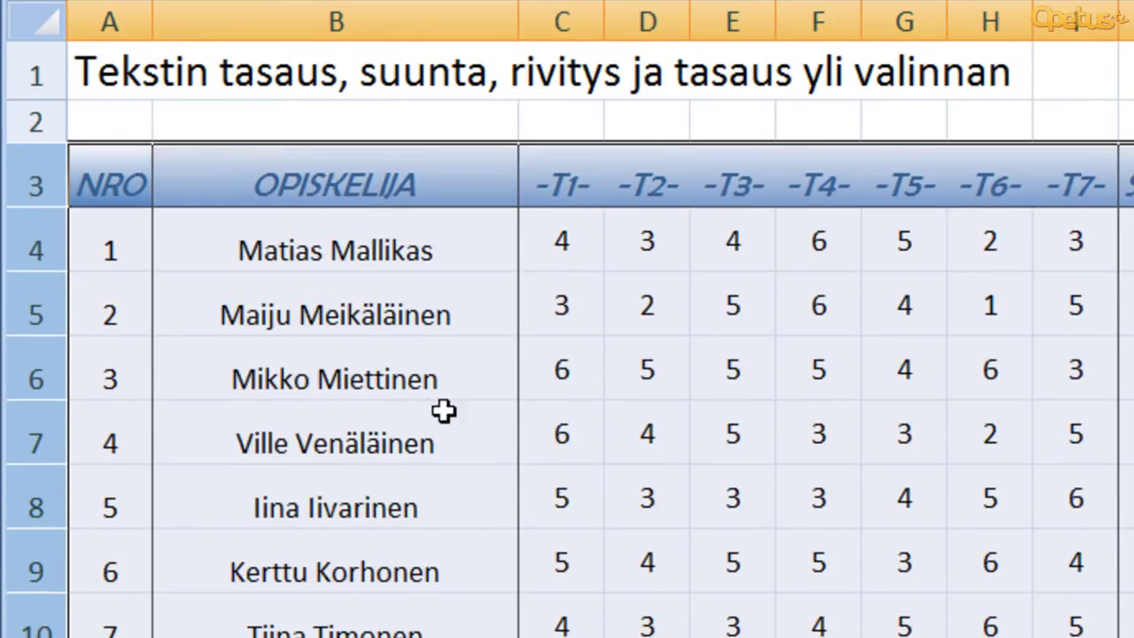
left_click(567, 428)
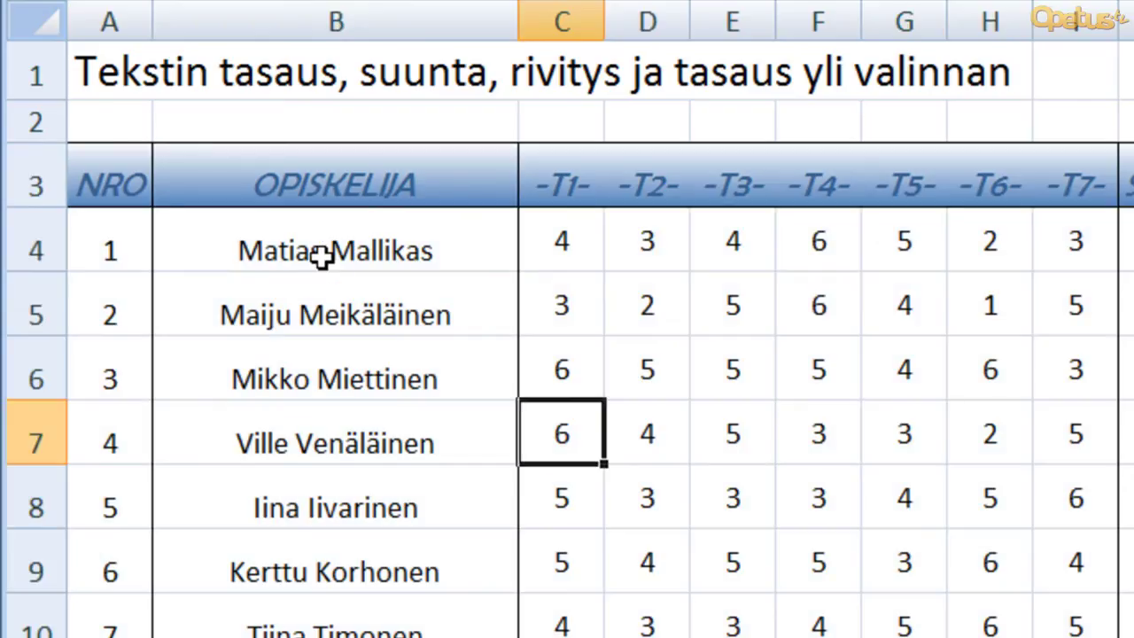
left_click(322, 253)
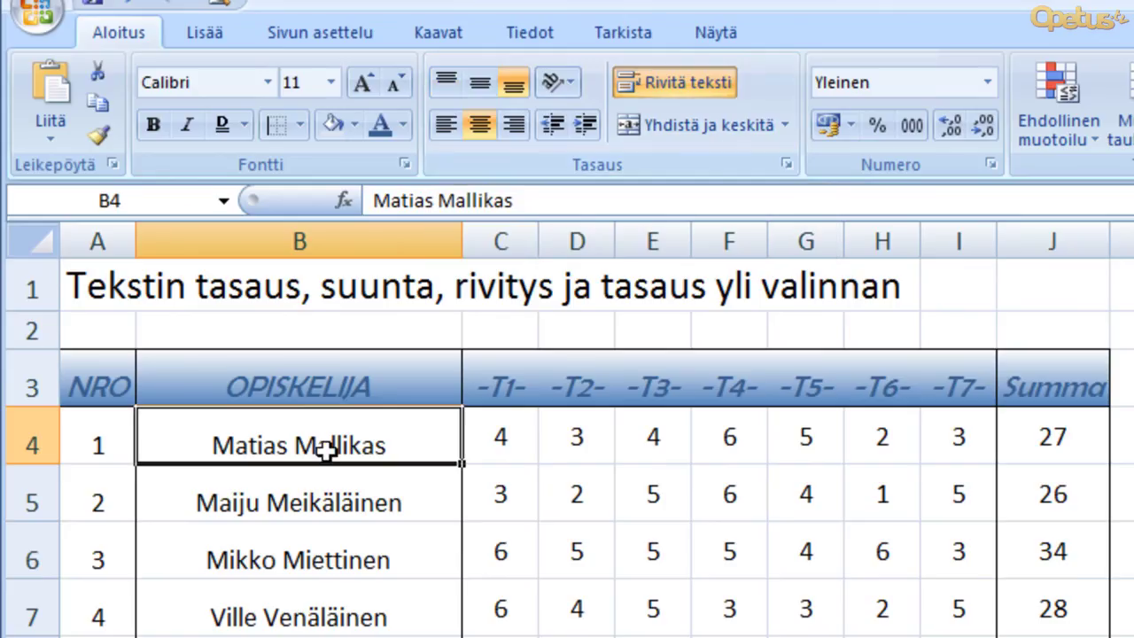
left_click(453, 81)
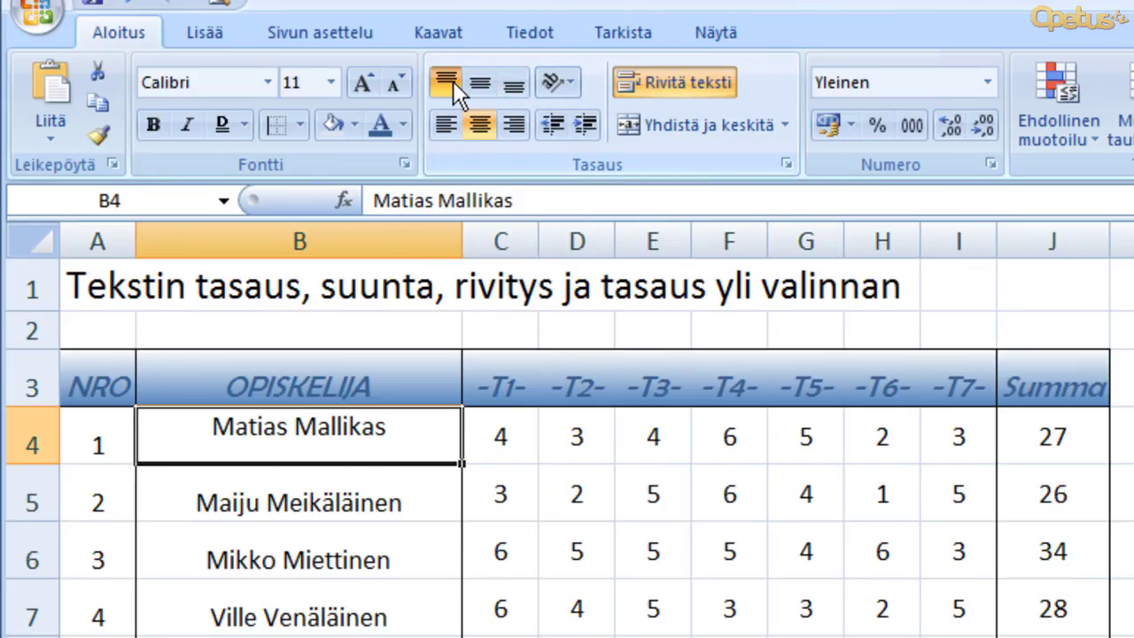
left_click(485, 85)
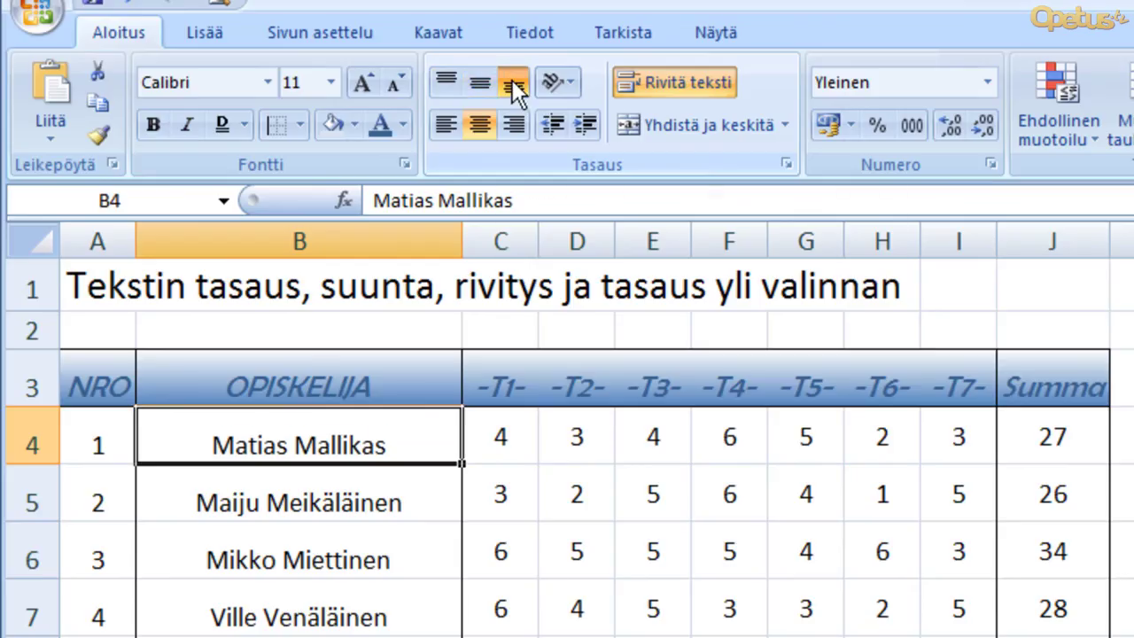
left_click(445, 87)
left_click(480, 83)
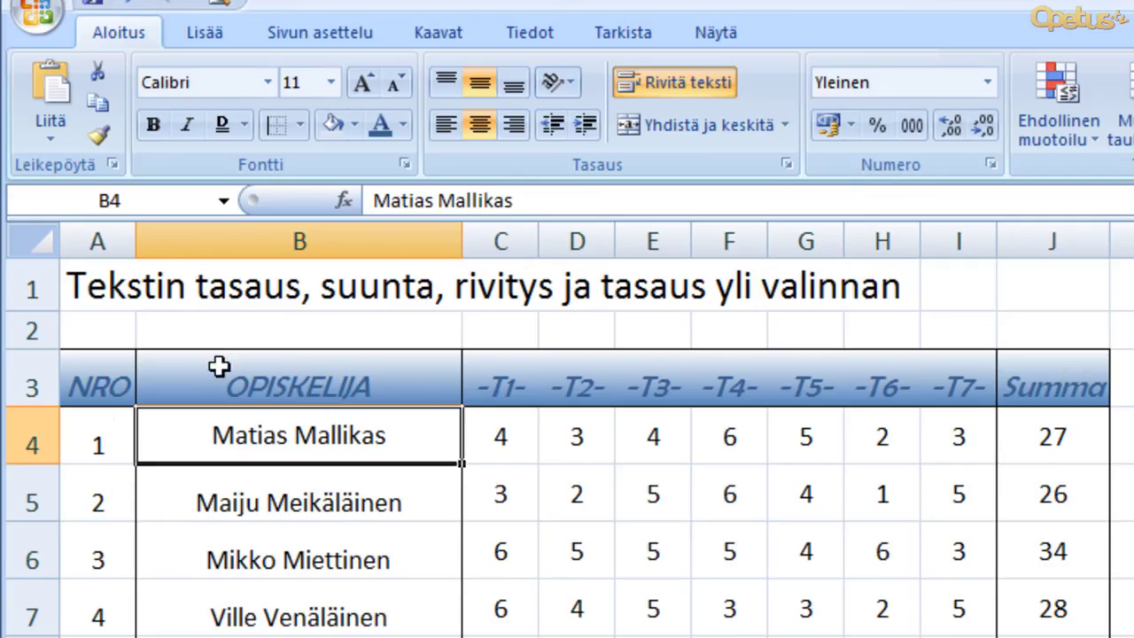
left_click(107, 384)
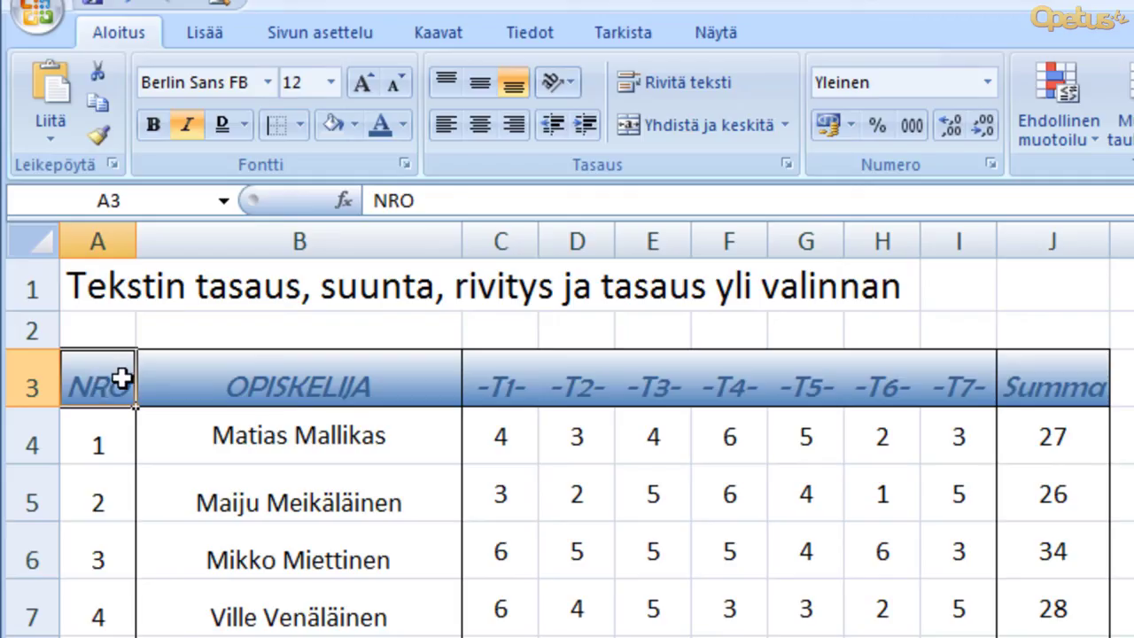
- Rotate the NRO header in A3 using Orientation > Angle Counterclockwise
left_click(571, 82)
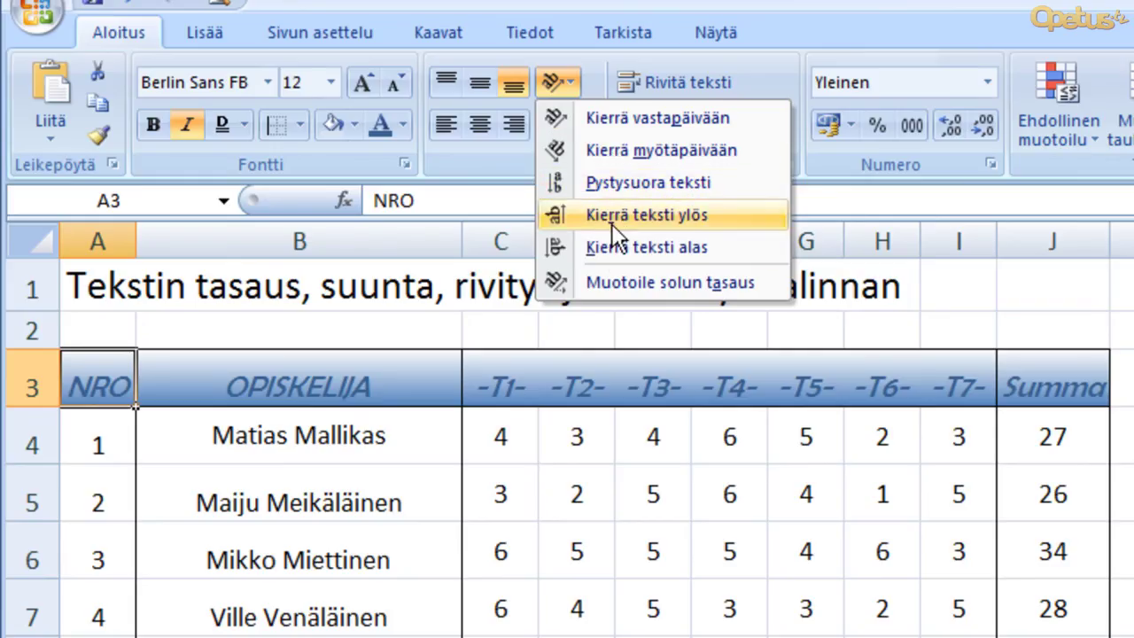
left_click(595, 142)
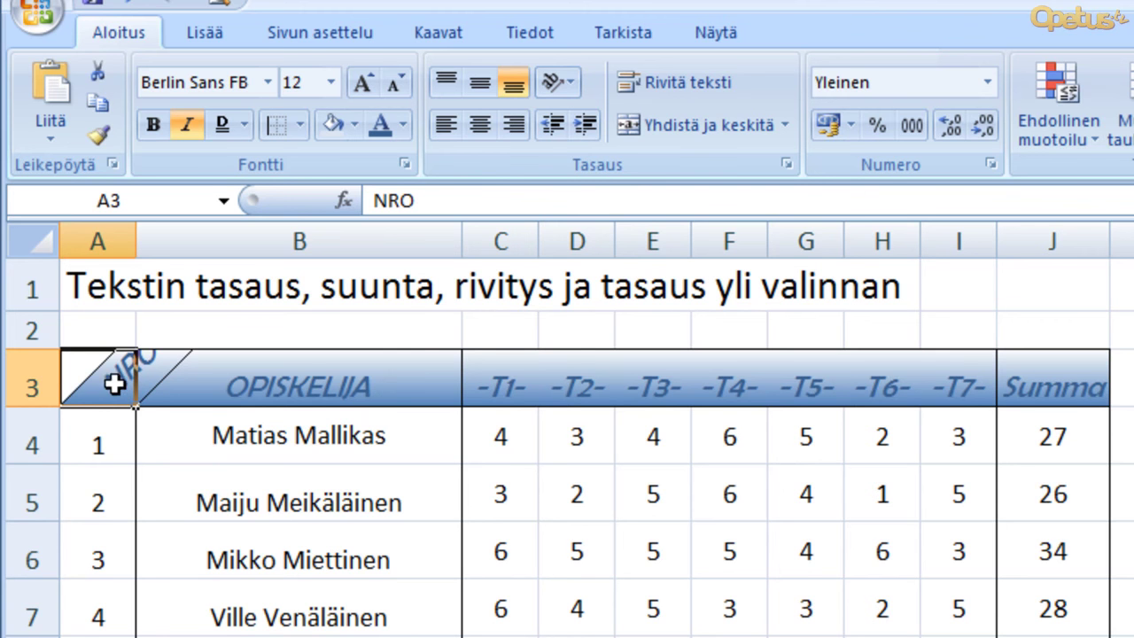
- Set the NRO header in A3 to a 90-degree orientation in Format Cells' Alignment tab
right_click(108, 387)
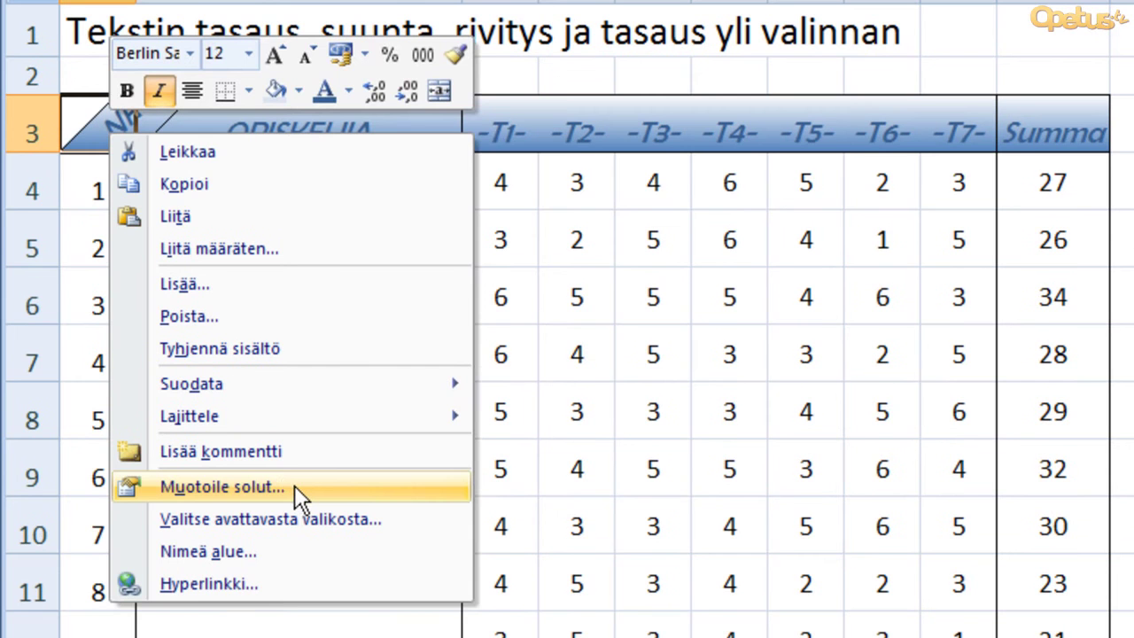
left_click(294, 485)
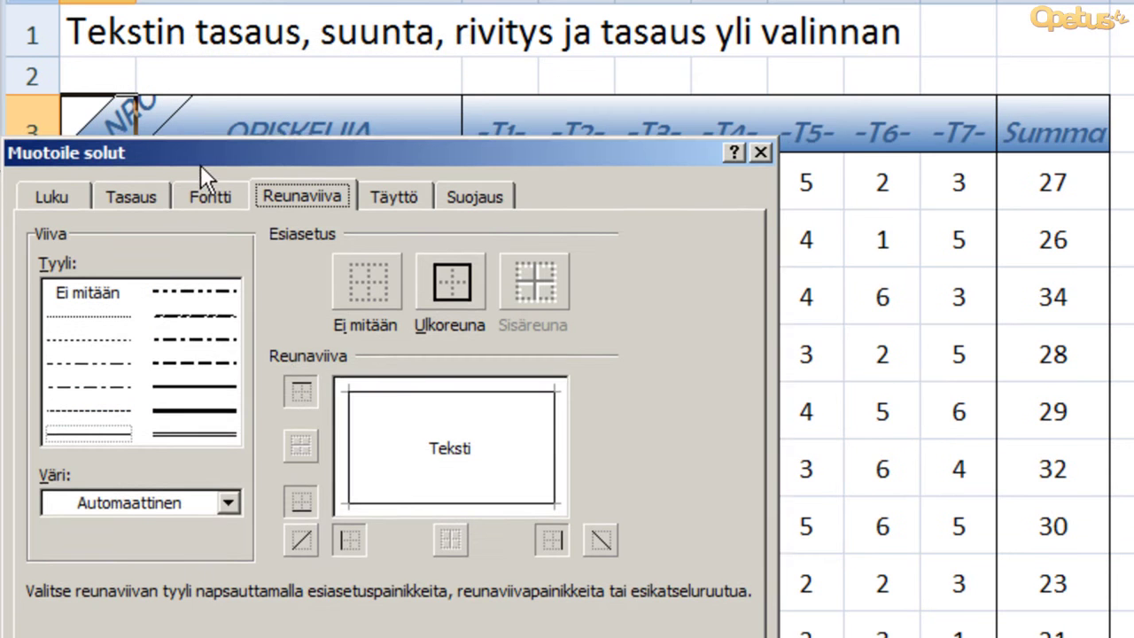
mouse_move(201, 165)
left_mouse_down()
mouse_move(452, 123)
mouse_move(624, 27)
left_mouse_up()
left_click(569, 57)
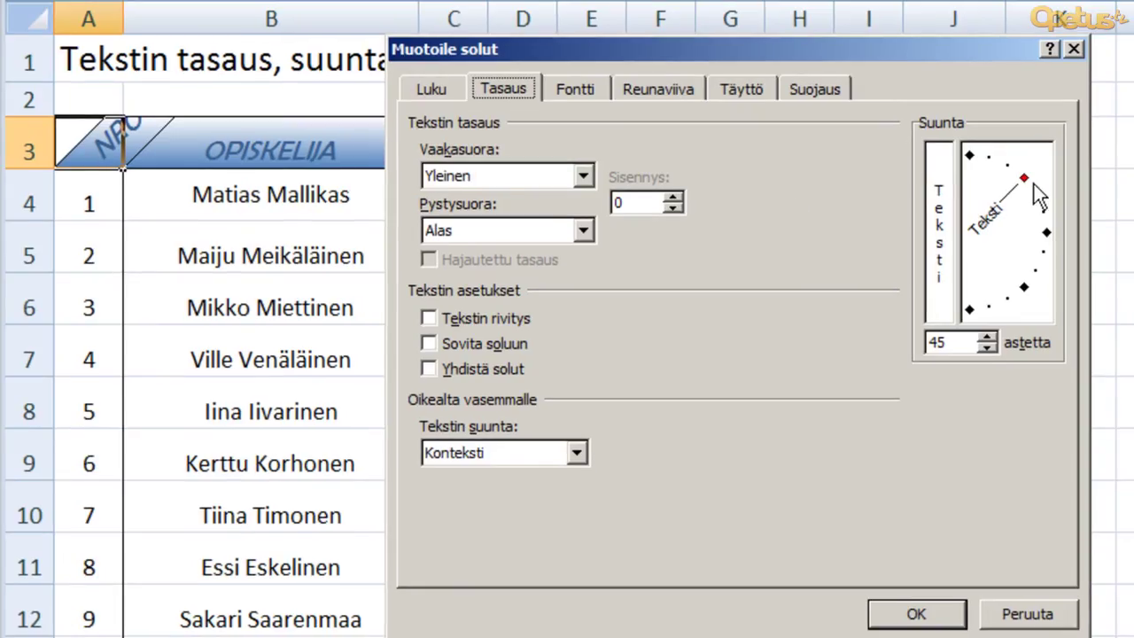
mouse_move(1026, 181)
left_mouse_down()
mouse_move(1054, 235)
mouse_move(1023, 283)
mouse_move(1051, 246)
mouse_move(1033, 181)
mouse_move(928, 145)
mouse_move(990, 186)
mouse_move(1018, 180)
mouse_move(972, 158)
mouse_move(1008, 168)
mouse_move(1013, 299)
mouse_move(940, 305)
mouse_move(1017, 199)
mouse_move(975, 172)
mouse_move(971, 182)
left_mouse_up()
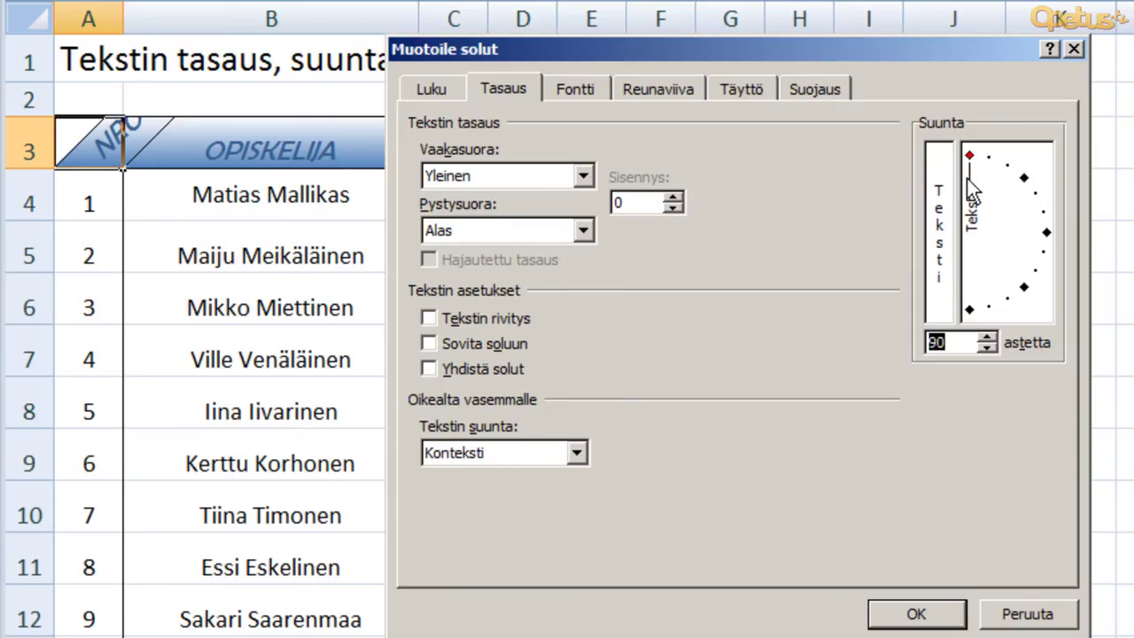
left_click(928, 609)
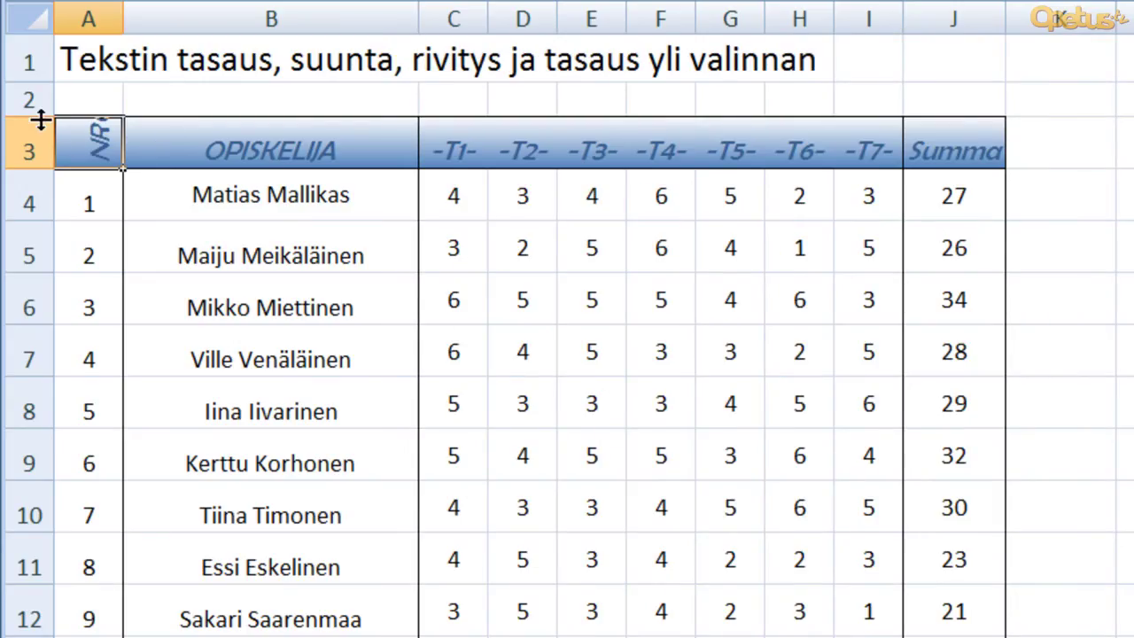
- Make header row 3 tall enough for the vertical NRO and narrow column A to fit
left_click_drag(41, 120, 42, 115)
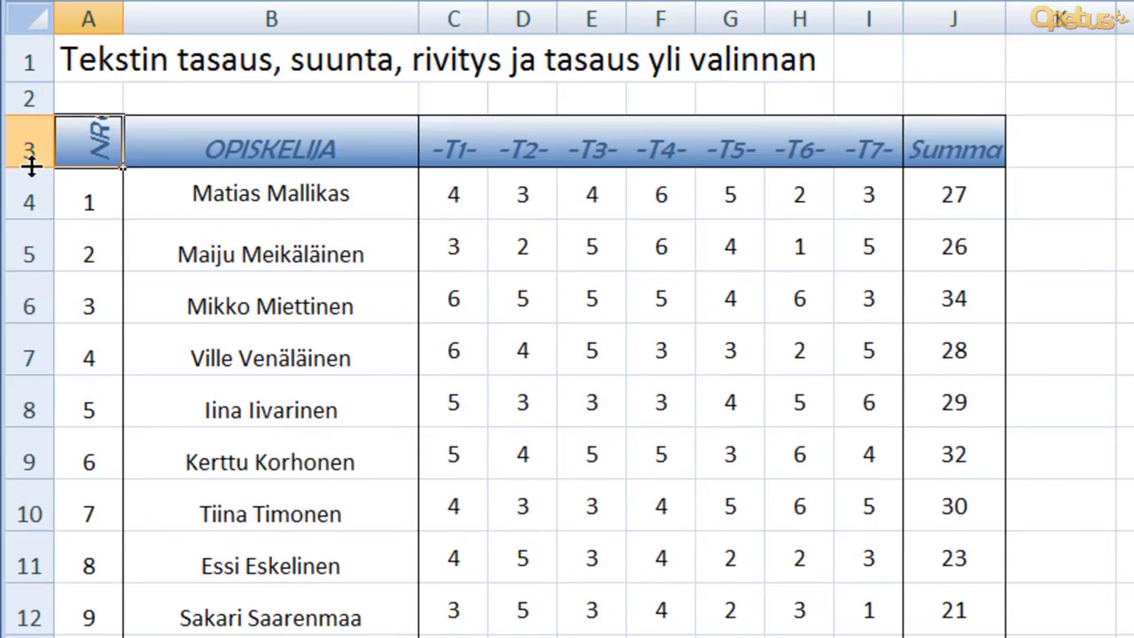
left_click_drag(31, 166, 31, 205)
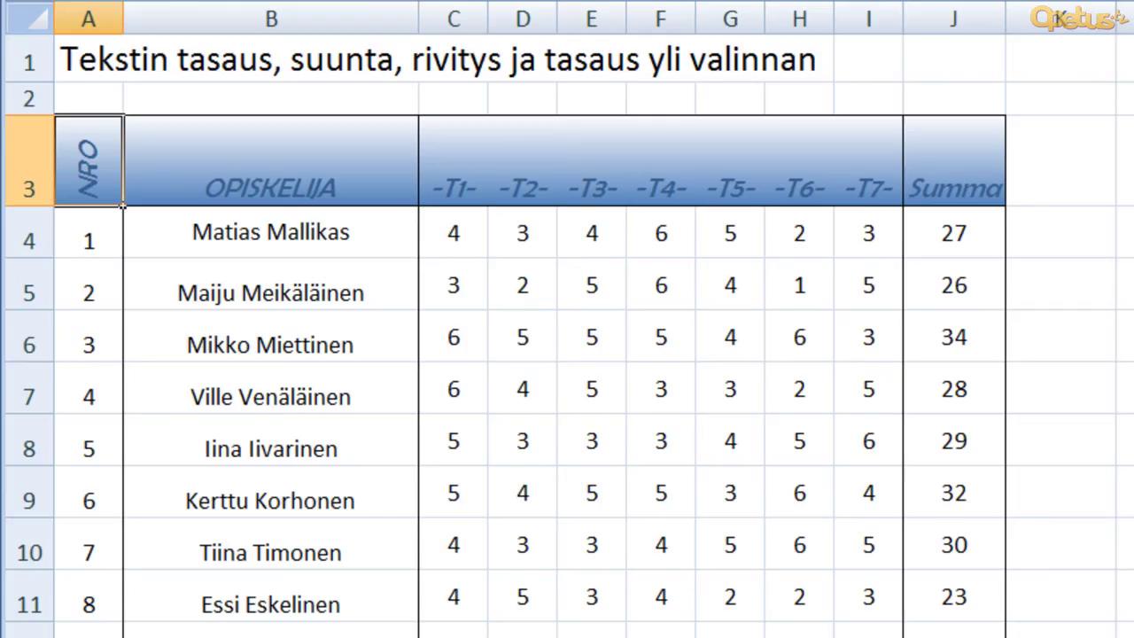
left_click_drag(123, 17, 107, 18)
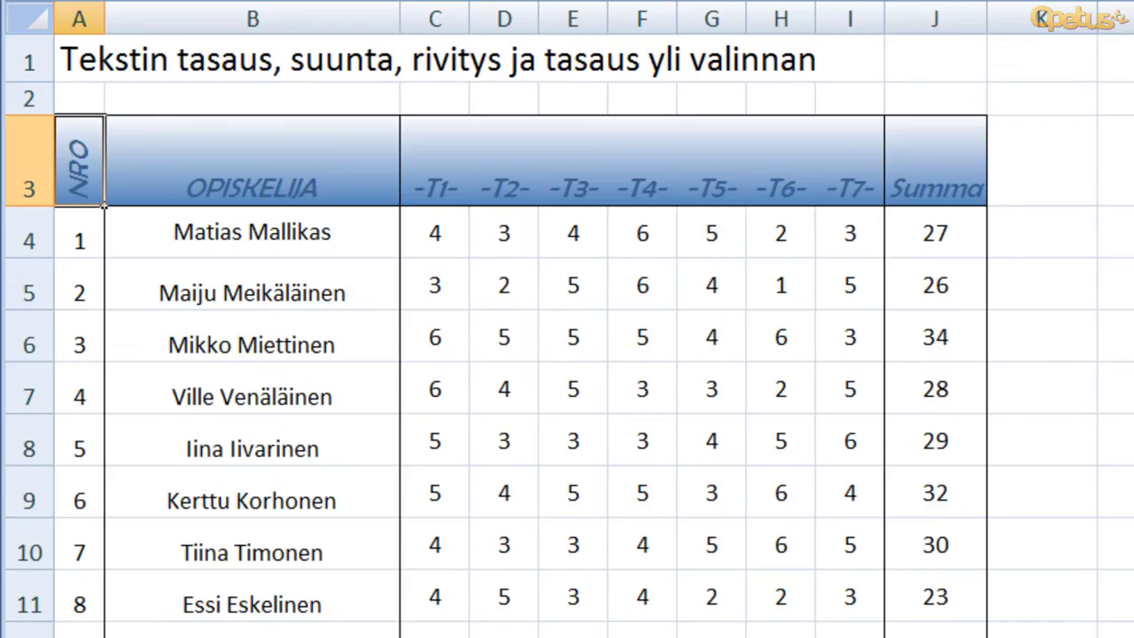
left_click(262, 316)
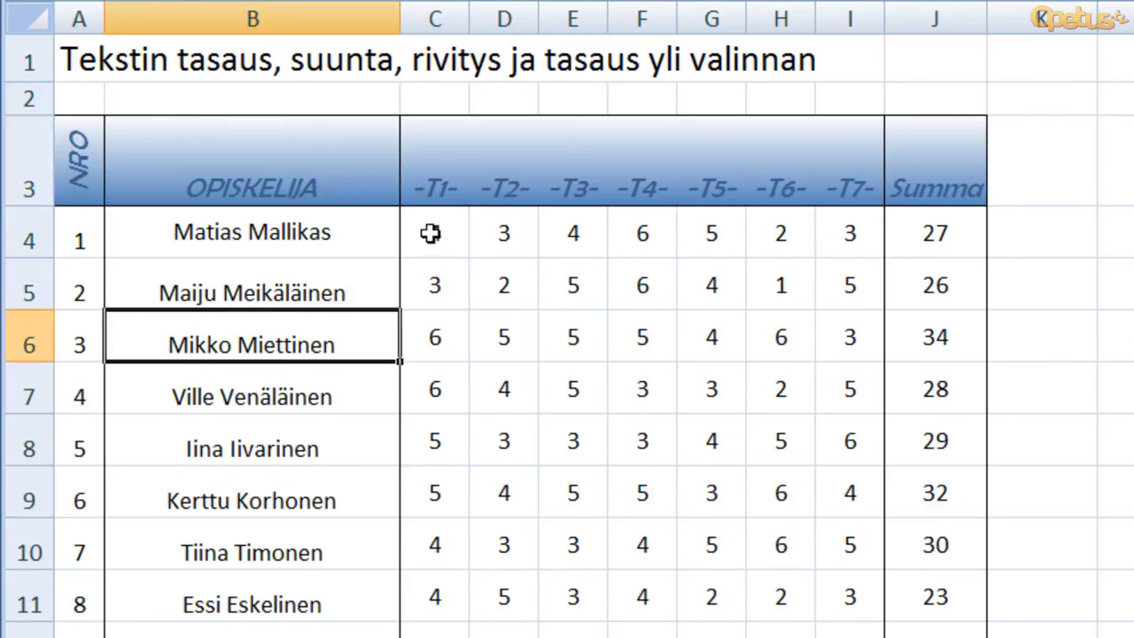
left_click(1003, 183)
left_click(965, 182)
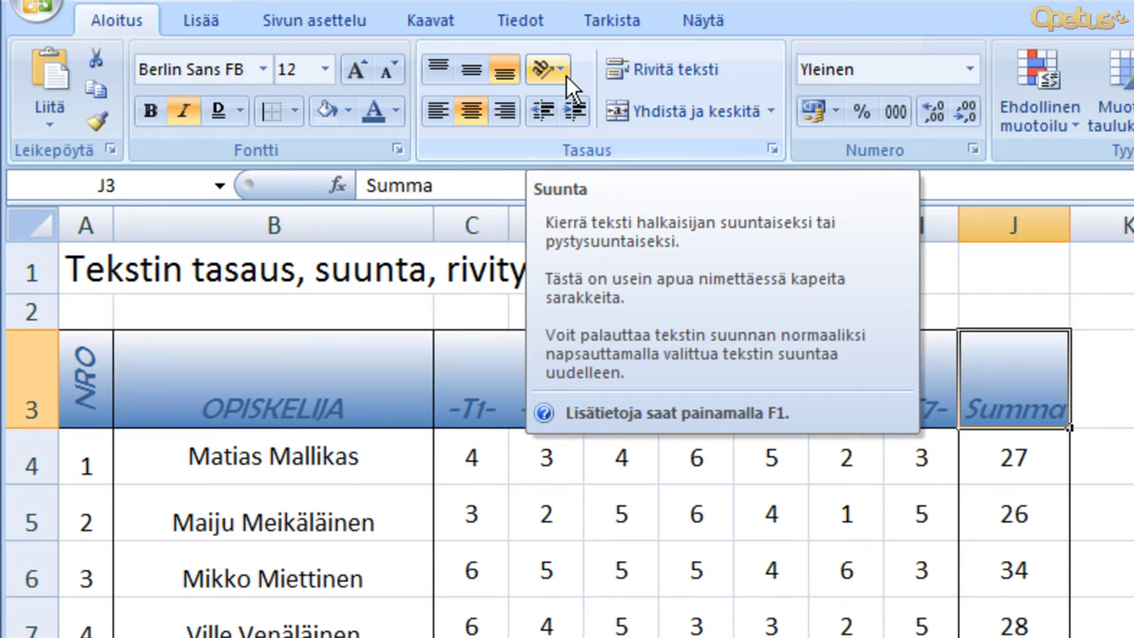
- Rotate the Summa header in J3 to read upward, heighten row 3, and narrow column J
left_click(566, 74)
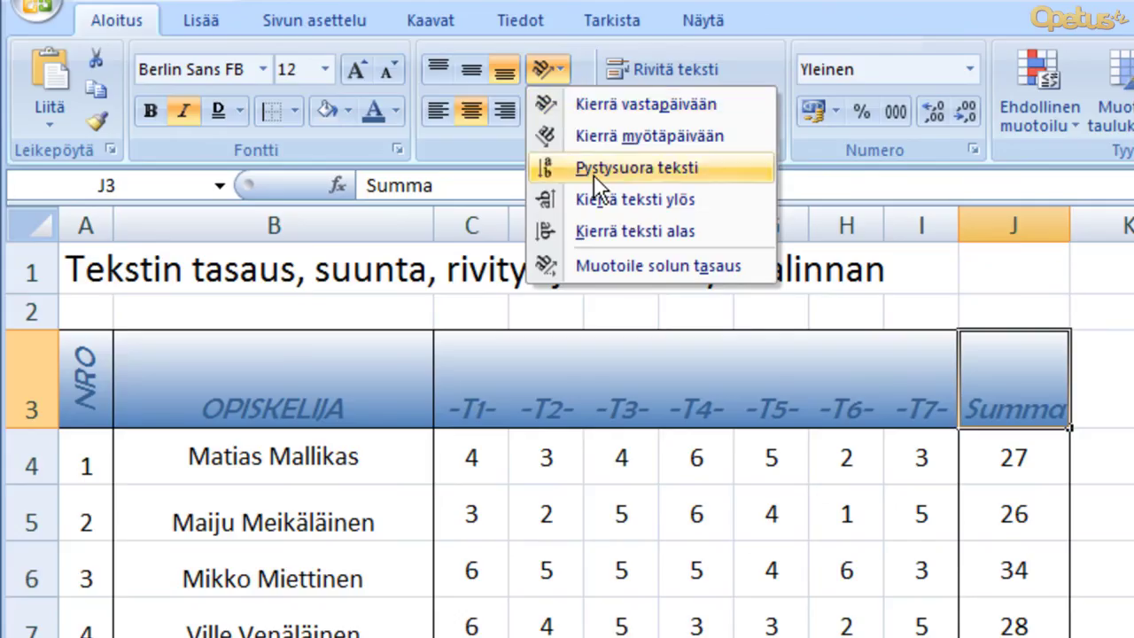
left_click(622, 200)
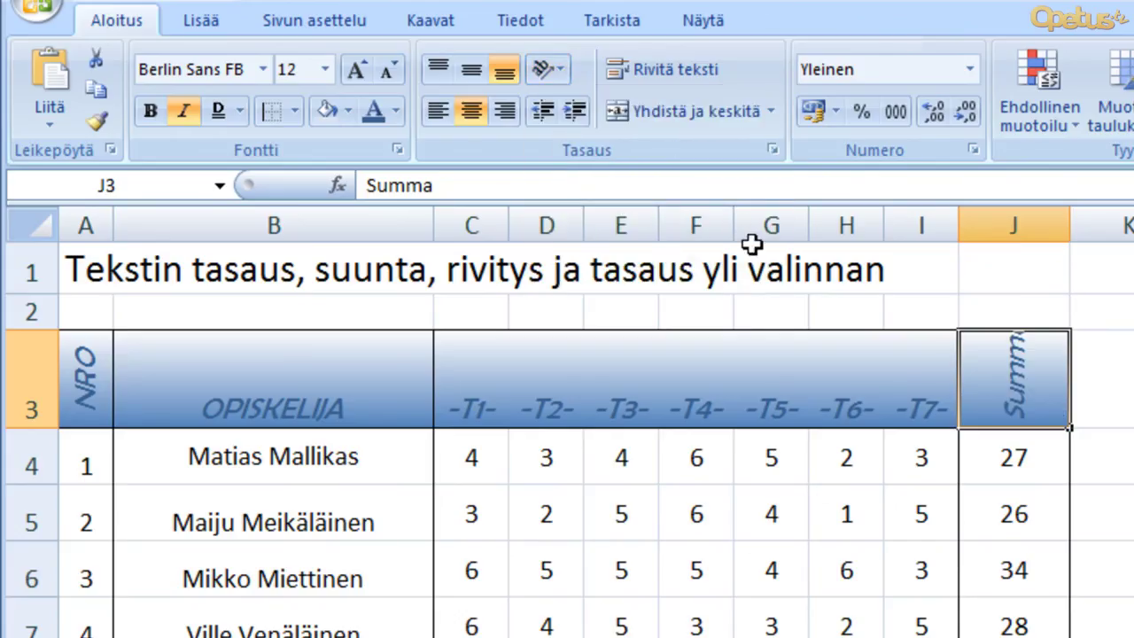
left_click_drag(33, 427, 33, 453)
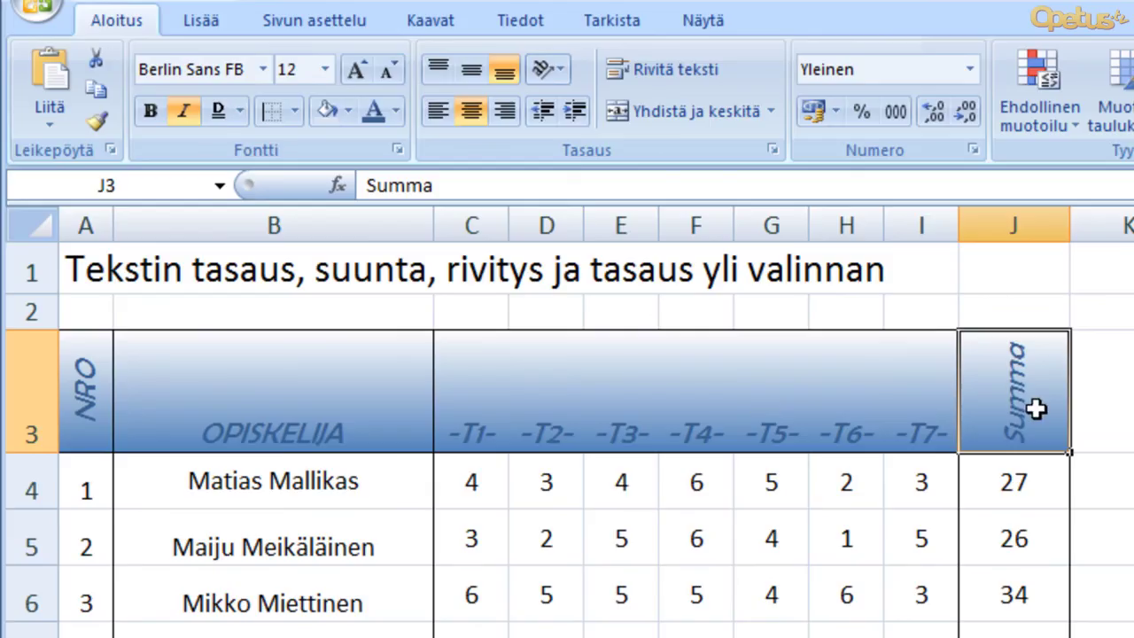
left_click_drag(1070, 225, 1031, 225)
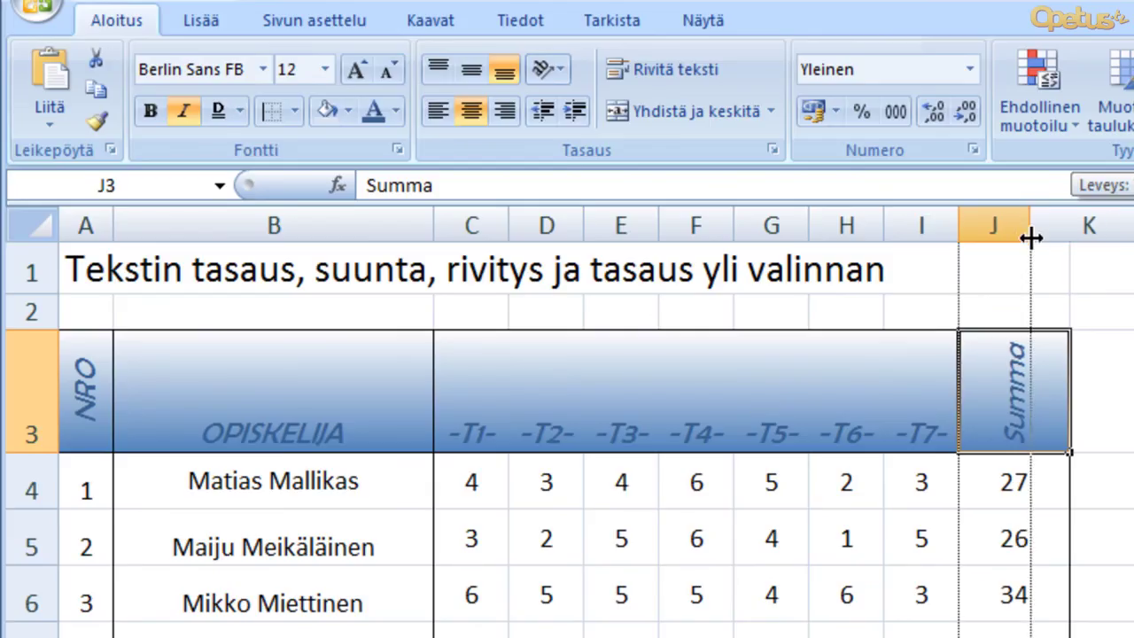
left_click(1073, 402)
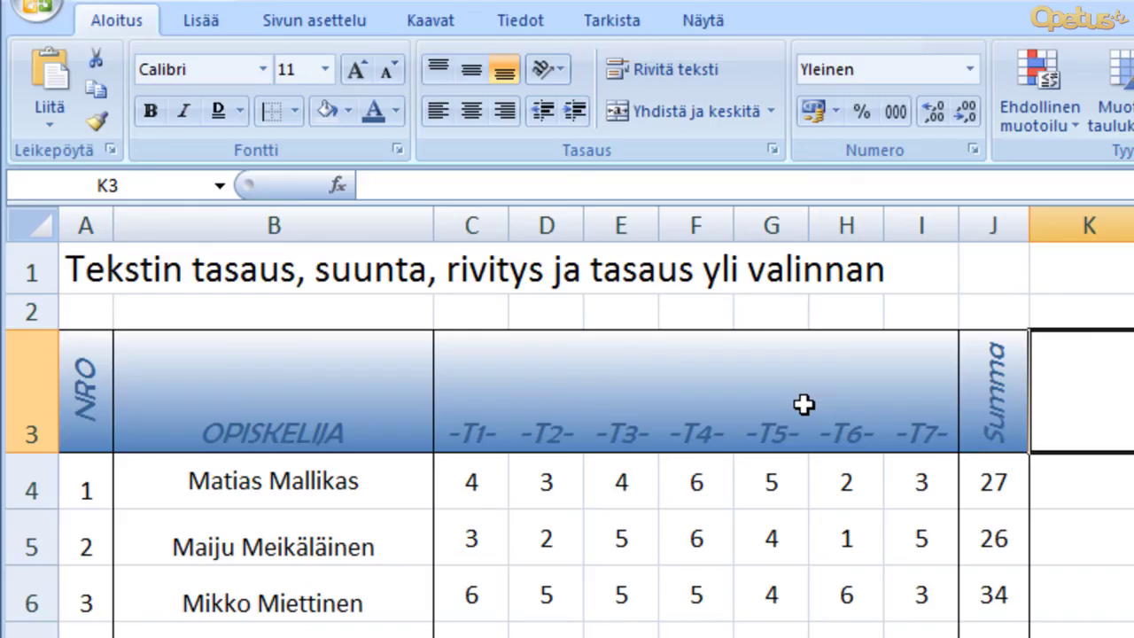
- Narrow column B by dragging its right border left, then select the names B4:B13
left_click(425, 496)
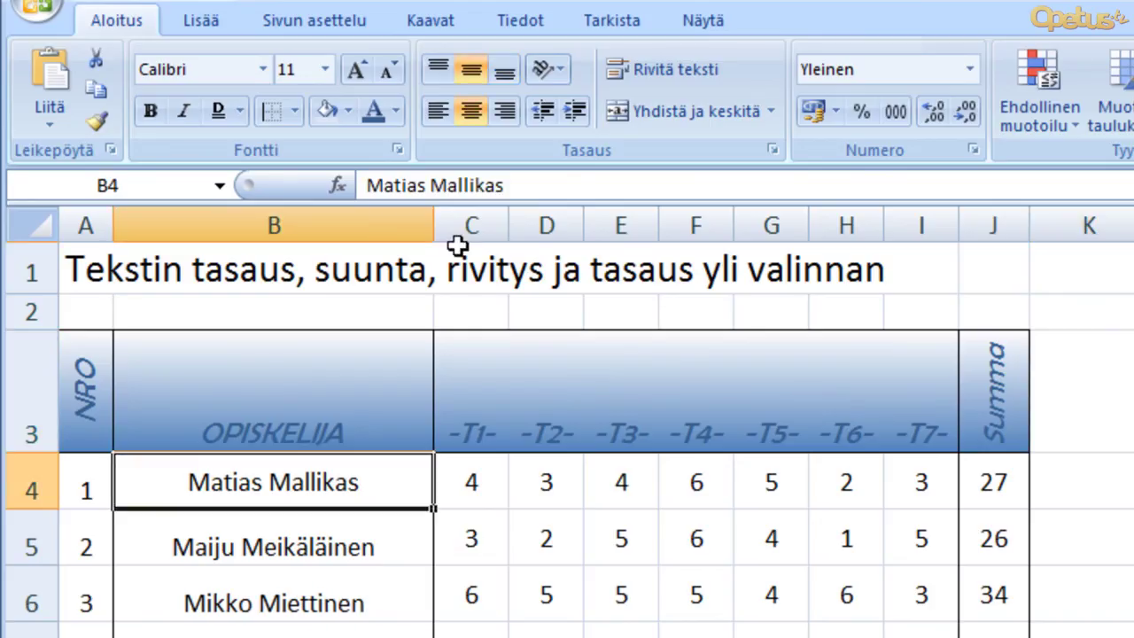
left_click_drag(434, 230, 313, 254)
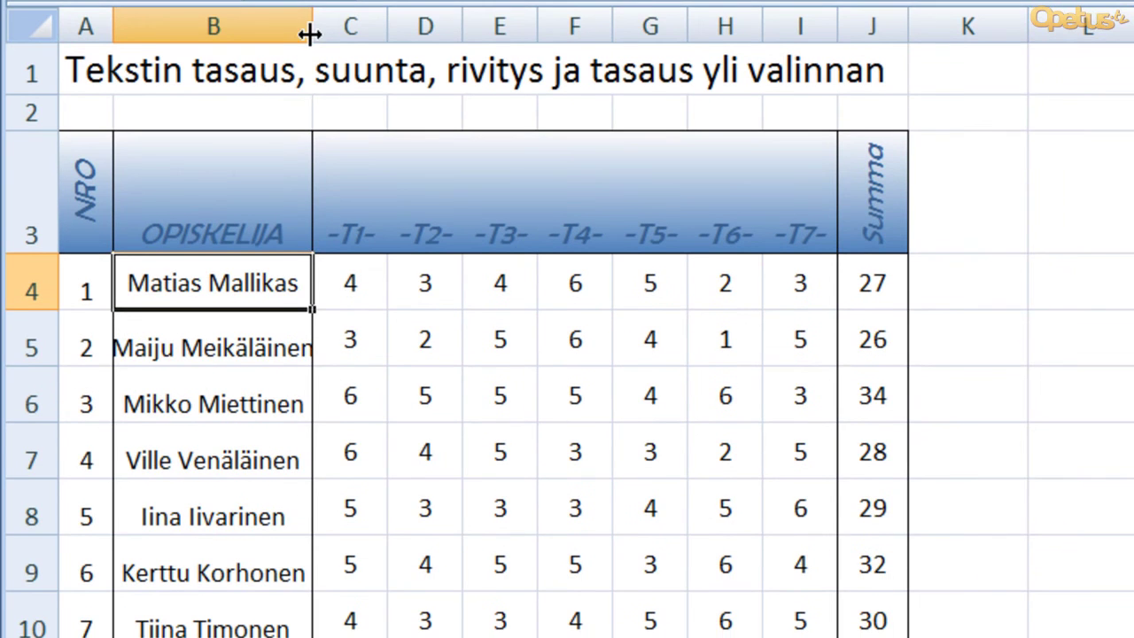
left_click_drag(314, 255, 293, 38)
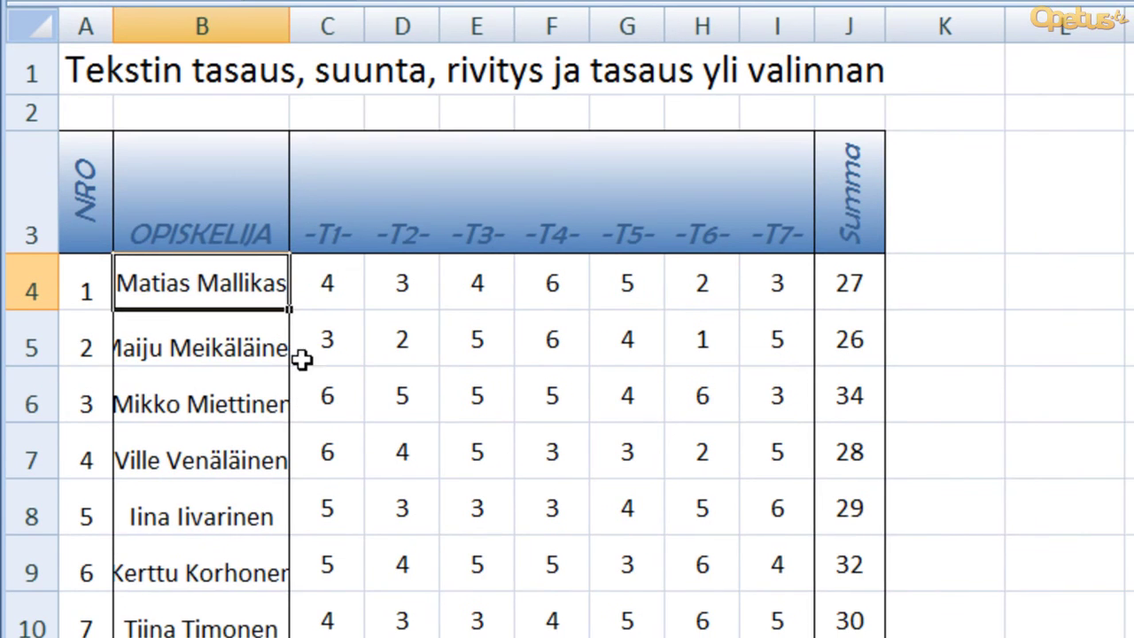
scroll(302, 358, "down", 2)
scroll(301, 359, "up", 1)
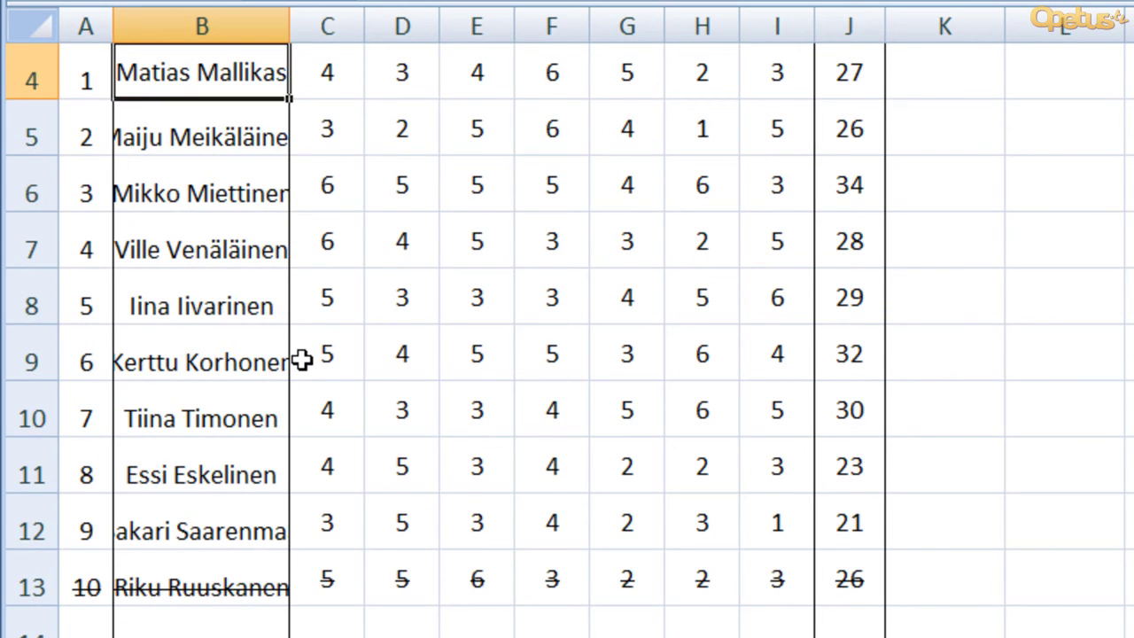
scroll(301, 358, "up", 1)
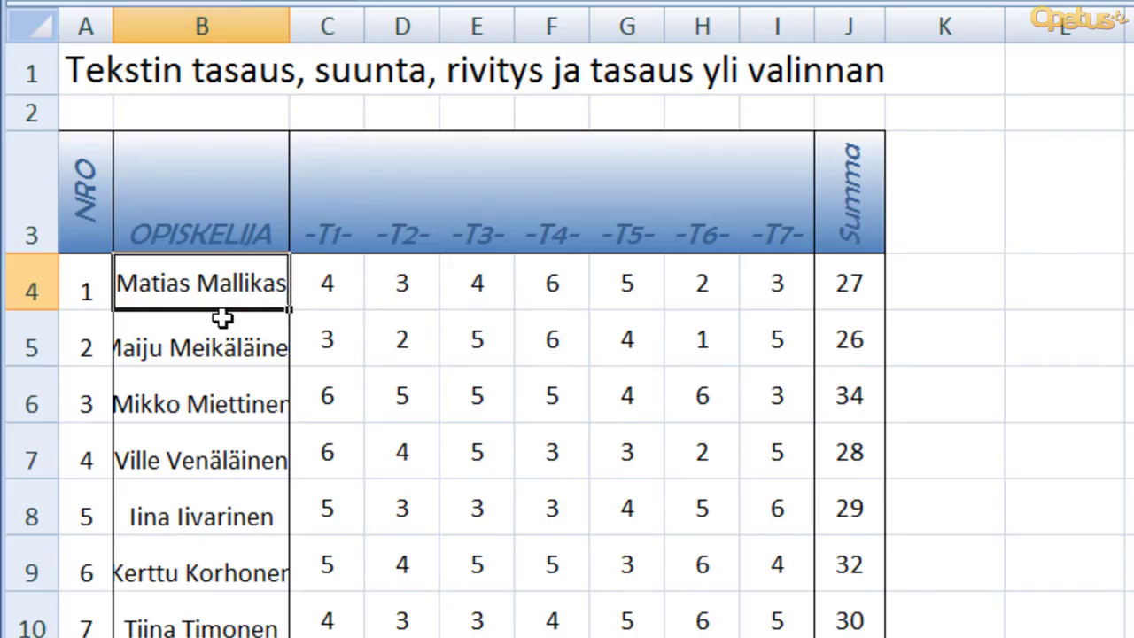
scroll(219, 326, "down", 1)
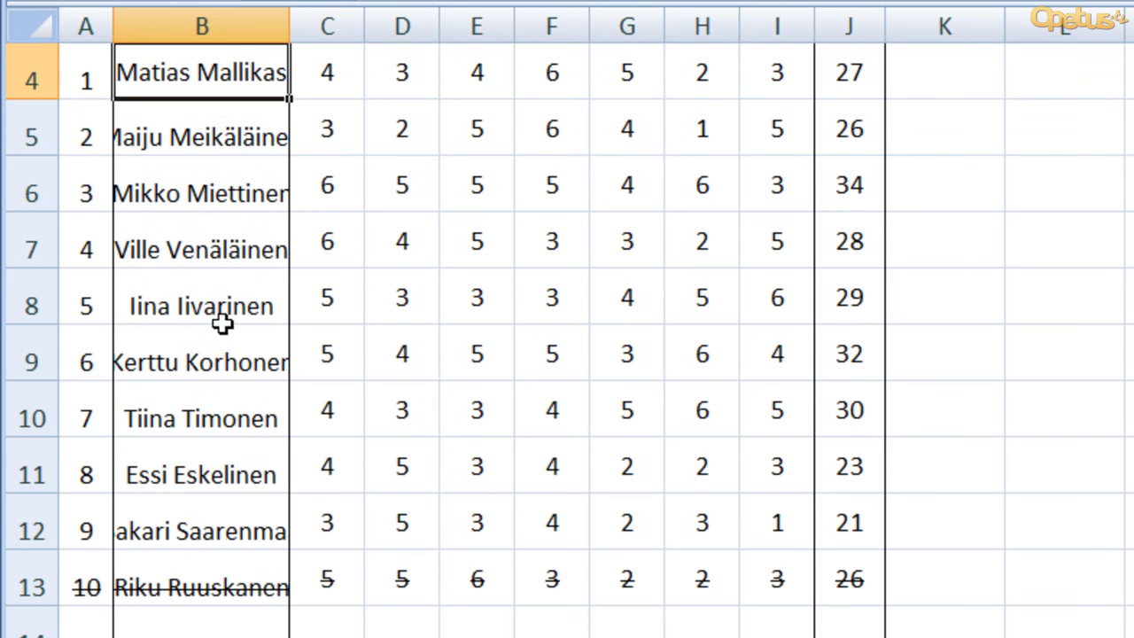
scroll(221, 324, "up", 1)
scroll(221, 293, "down", 1)
left_click_drag(208, 75, 202, 568)
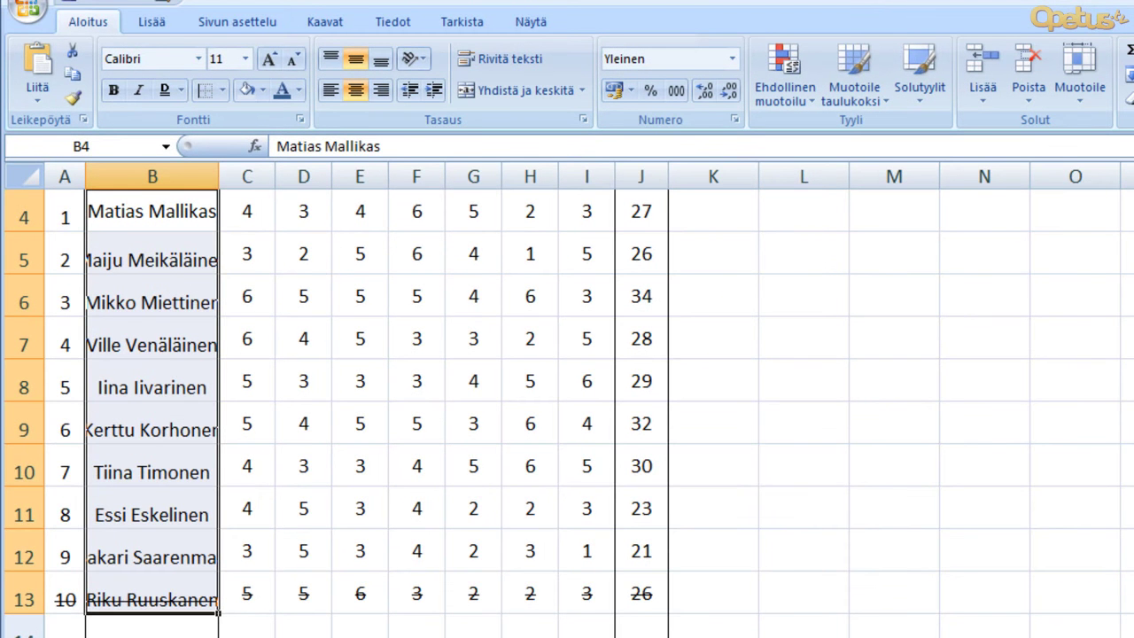
key("shift+Down")
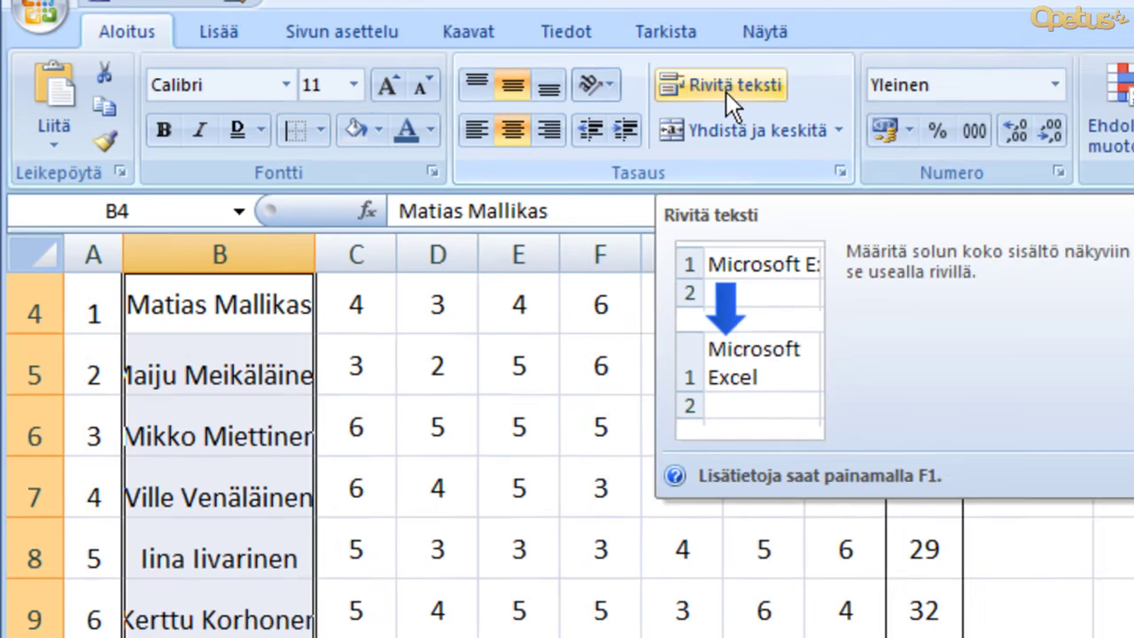
left_click(658, 85)
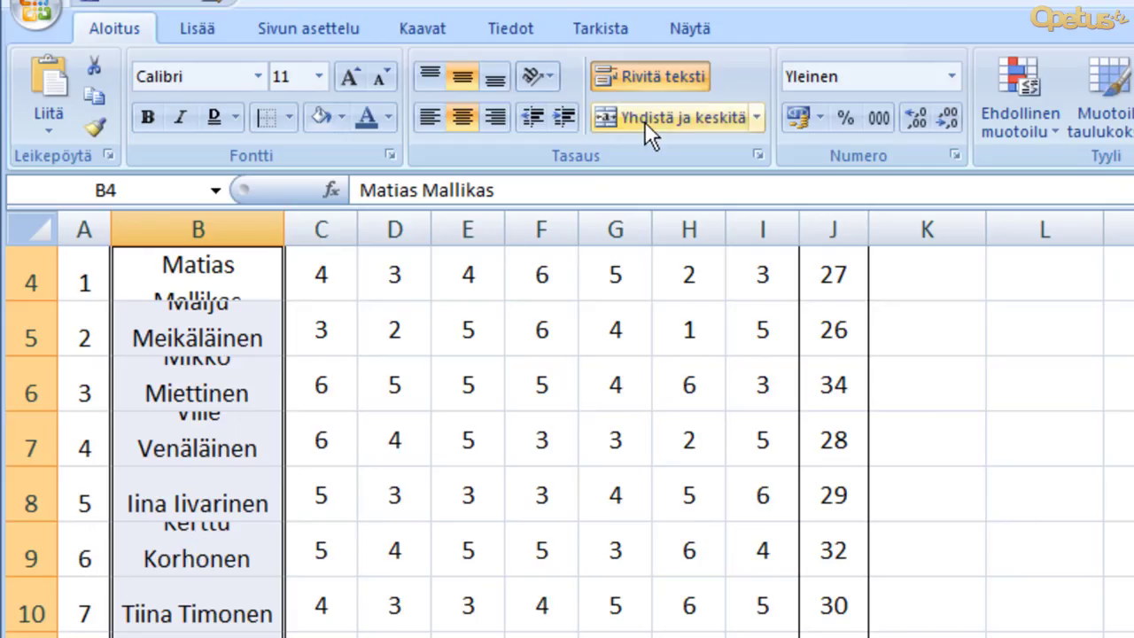
left_click(652, 79)
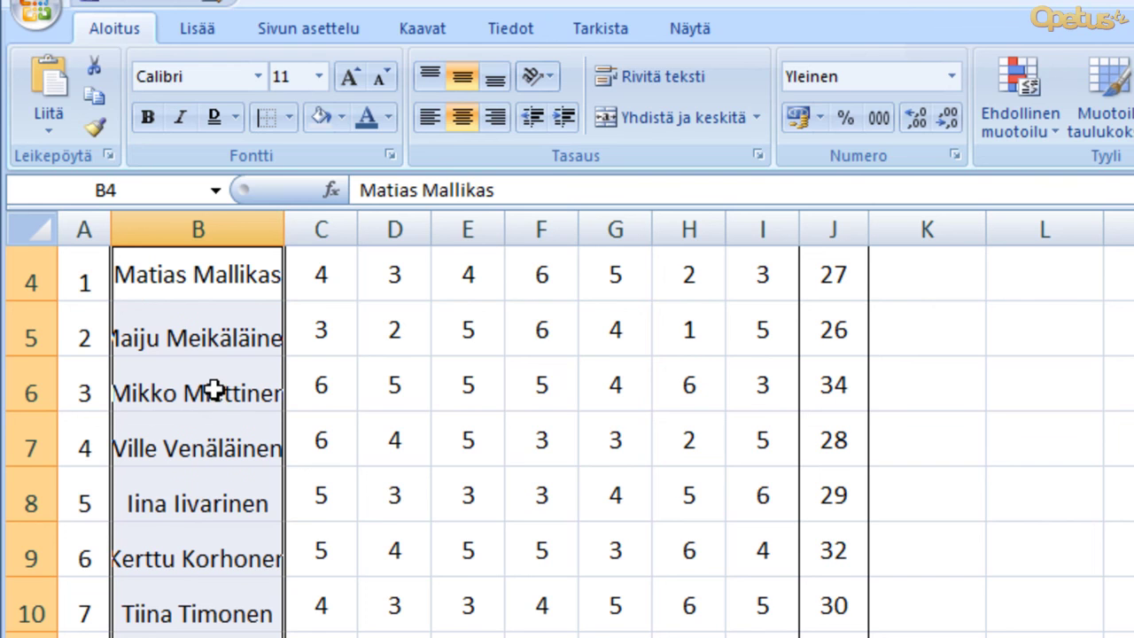
- Turn on Tekstin rivitys for the selected names on Muotoile solut's Tasaus tab
right_click(215, 390)
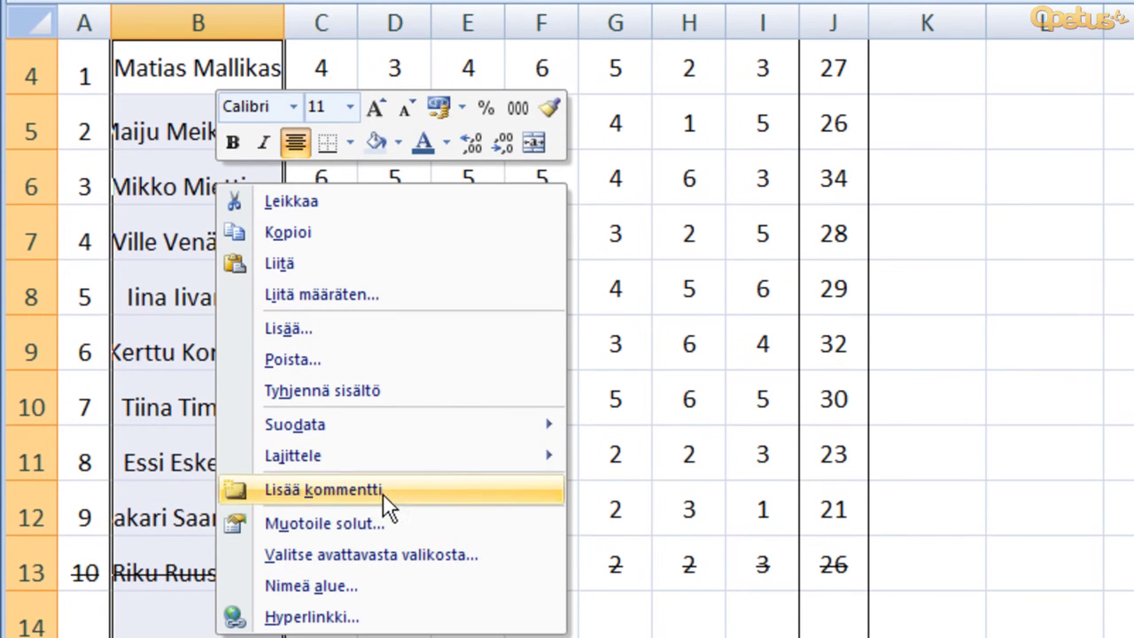
left_click(445, 521)
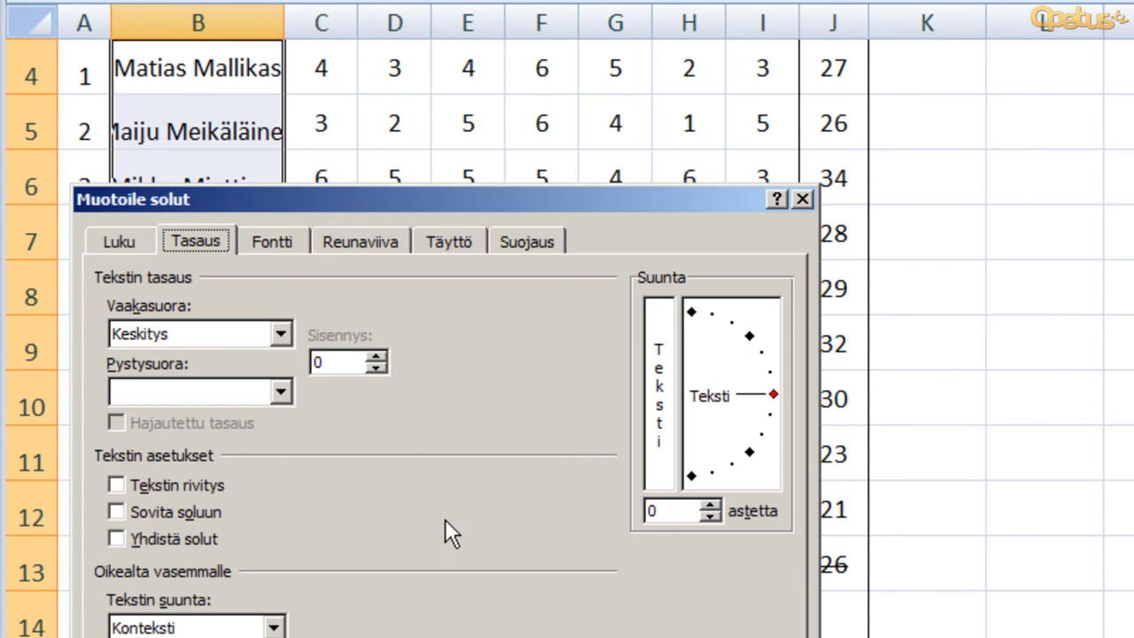
mouse_move(307, 204)
left_mouse_down()
mouse_move(551, 15)
mouse_move(592, 3)
left_mouse_up()
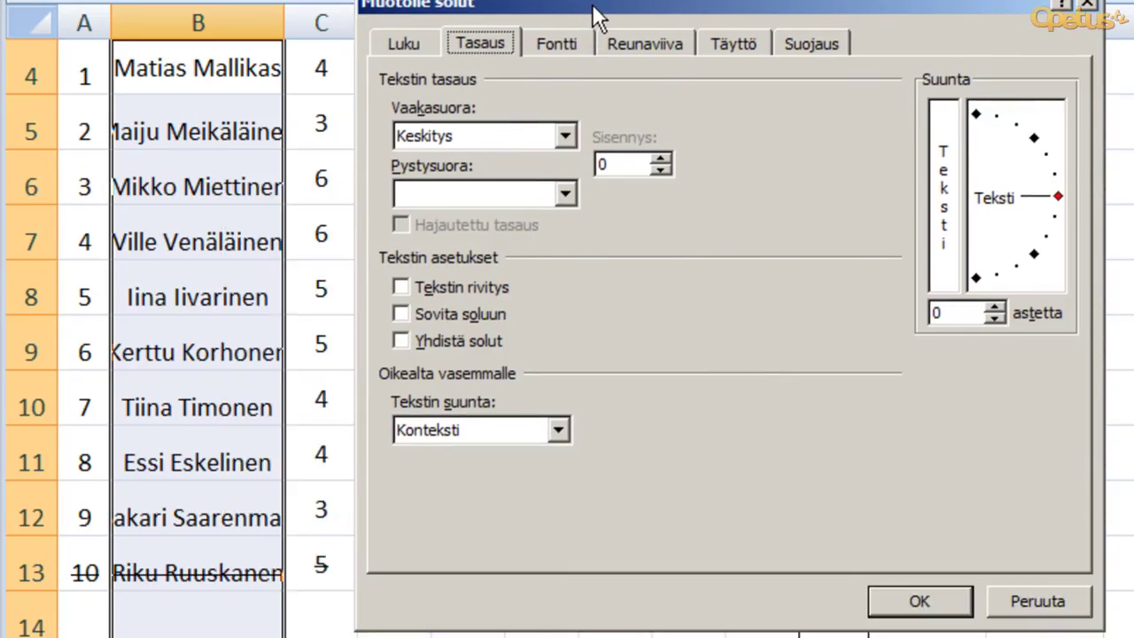
left_click(460, 293)
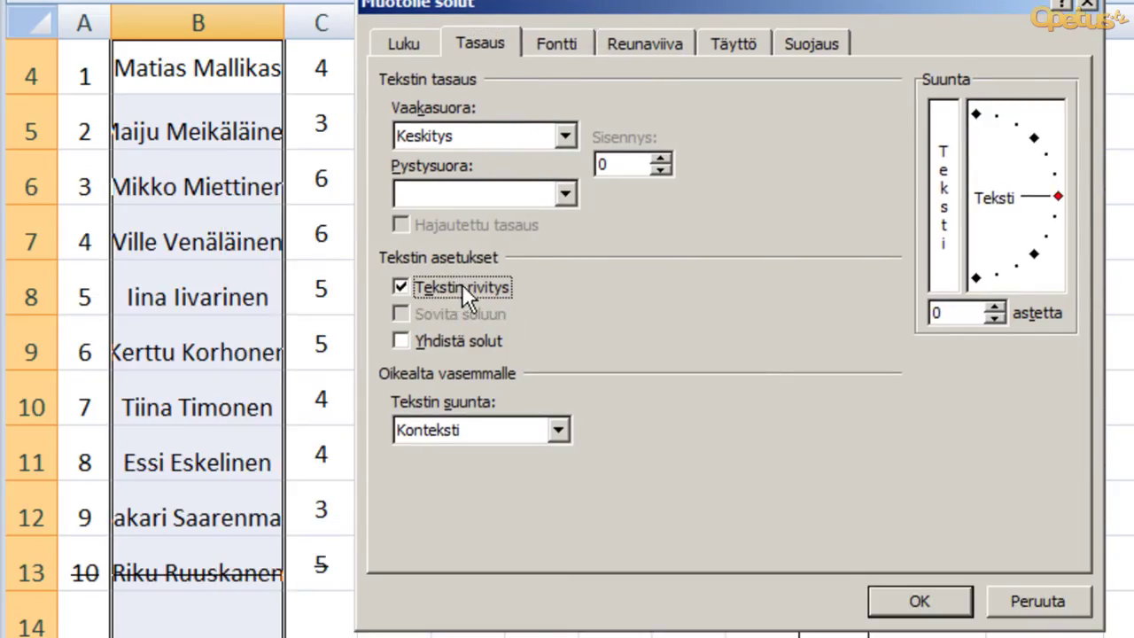
left_click(466, 286)
left_click(466, 286)
left_click(908, 602)
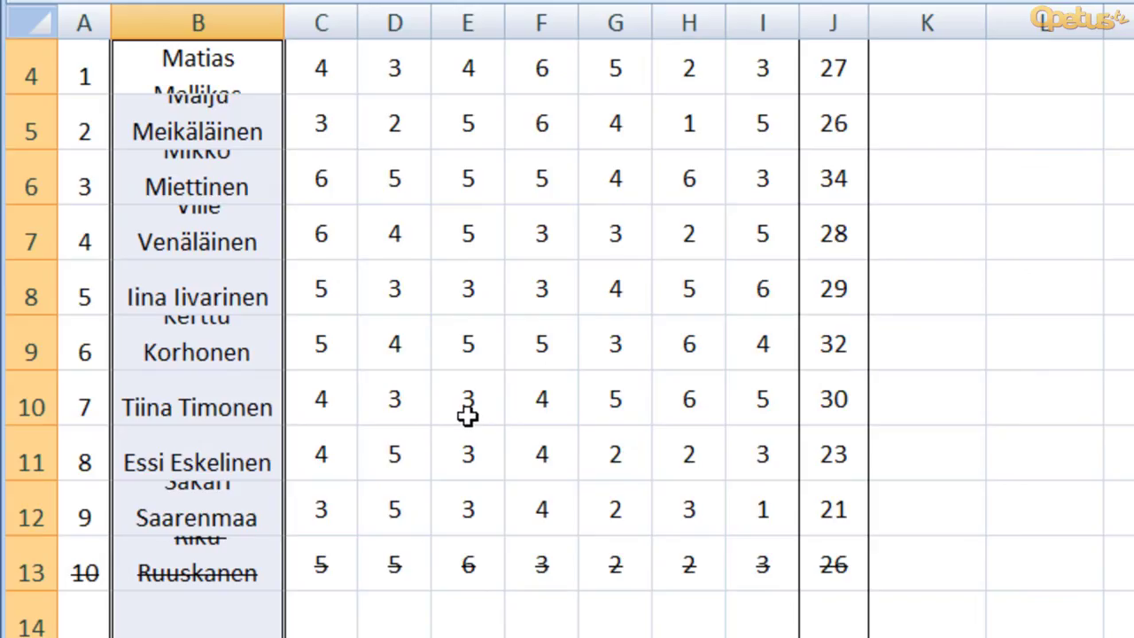
- Select rows 4–13 and drag a row border down so the two-line names fit
scroll(174, 437, "up", 1)
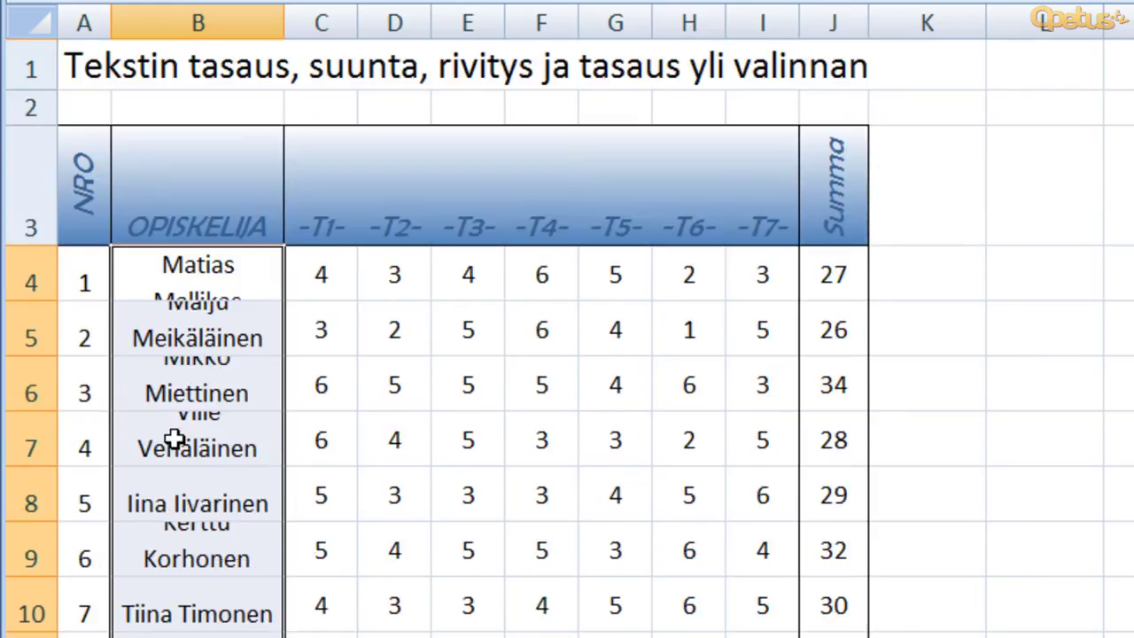
scroll(174, 437, "down", 1)
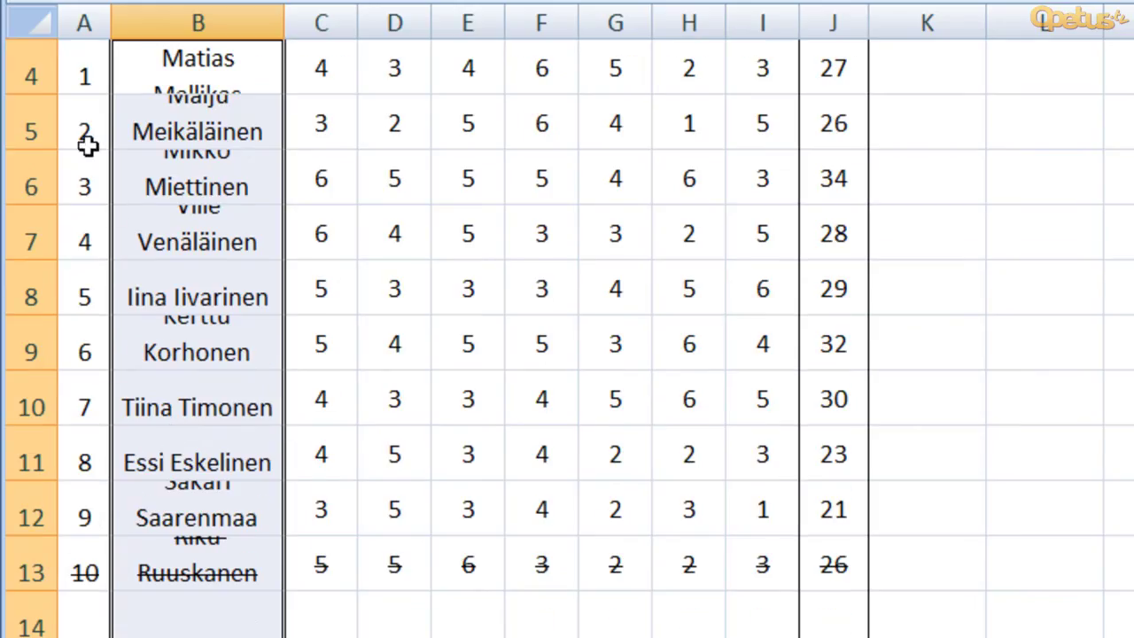
left_click(226, 153)
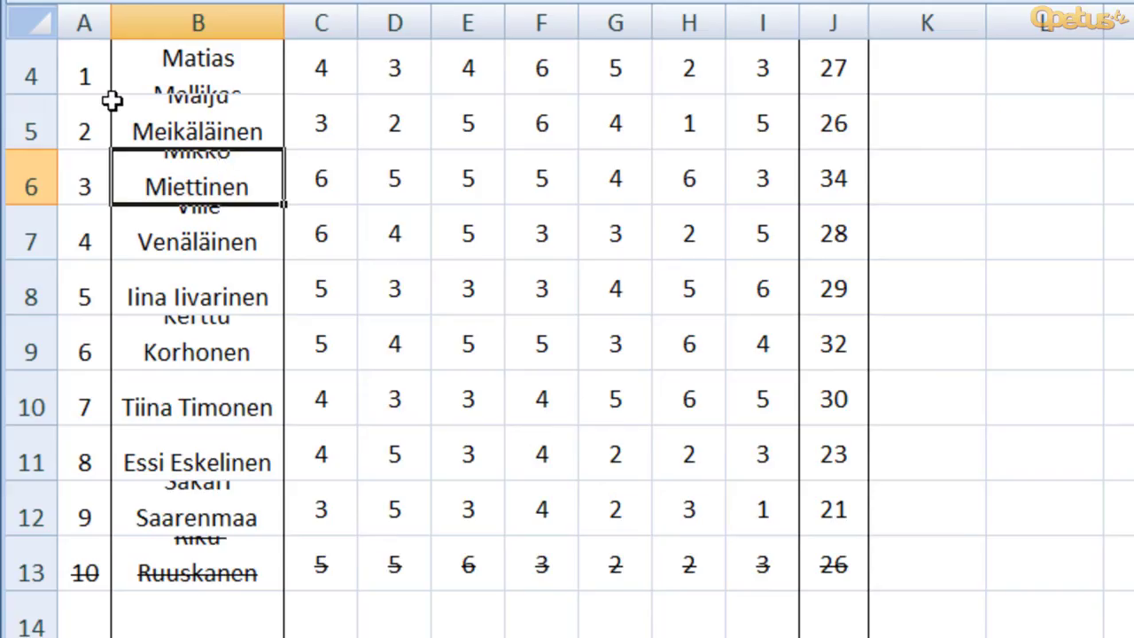
left_click(27, 78)
left_click_drag(26, 78, 5, 555)
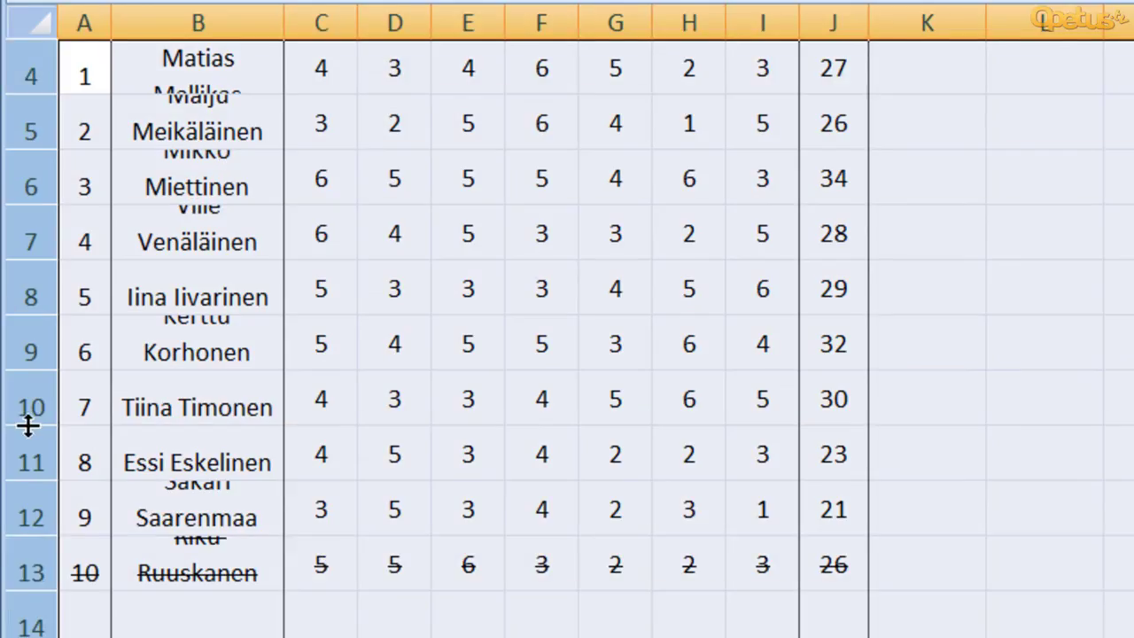
mouse_move(28, 426)
left_mouse_down()
mouse_move(25, 452)
mouse_move(27, 429)
left_mouse_up()
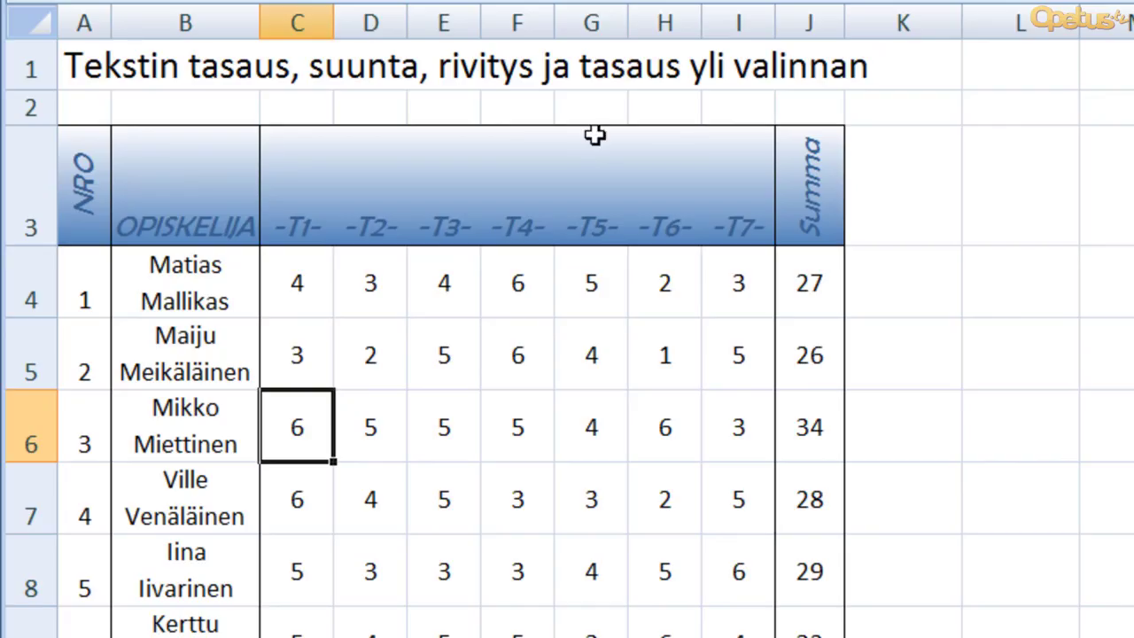
- Enter TULOKSET in cell E2 above the test score columns
left_click(381, 107)
left_click(468, 119)
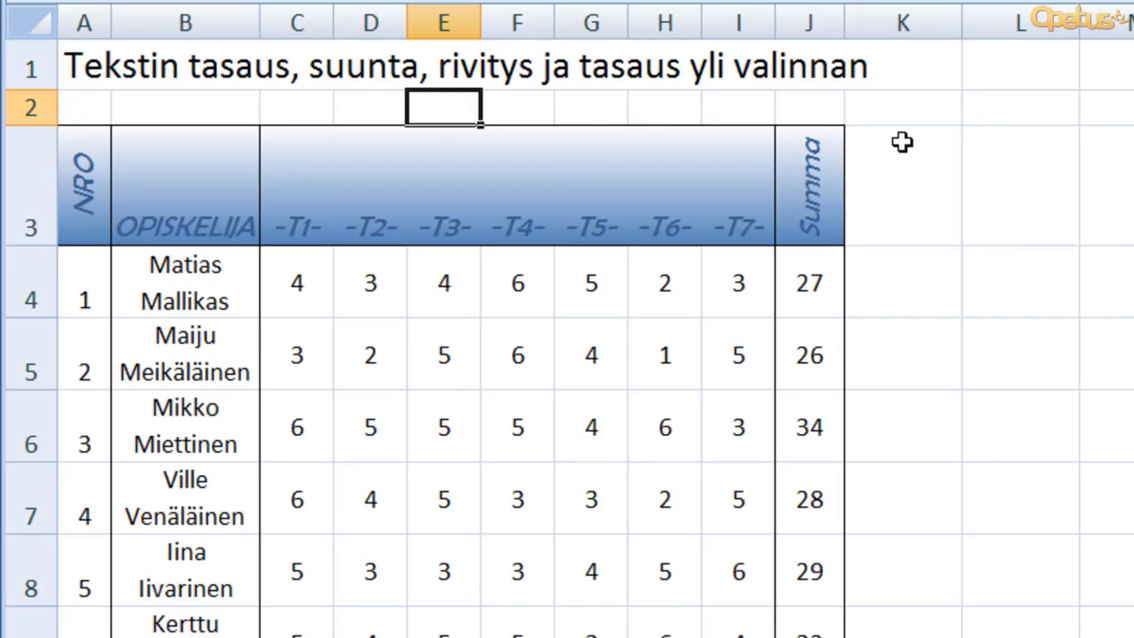
type("TULOK")
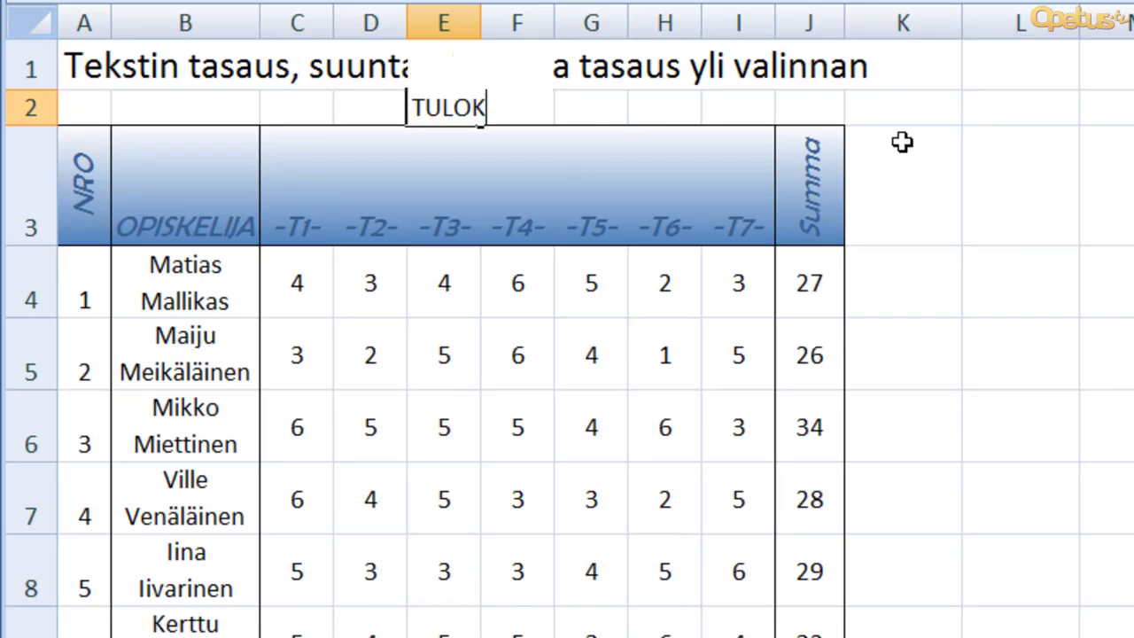
type("SET")
key("Return")
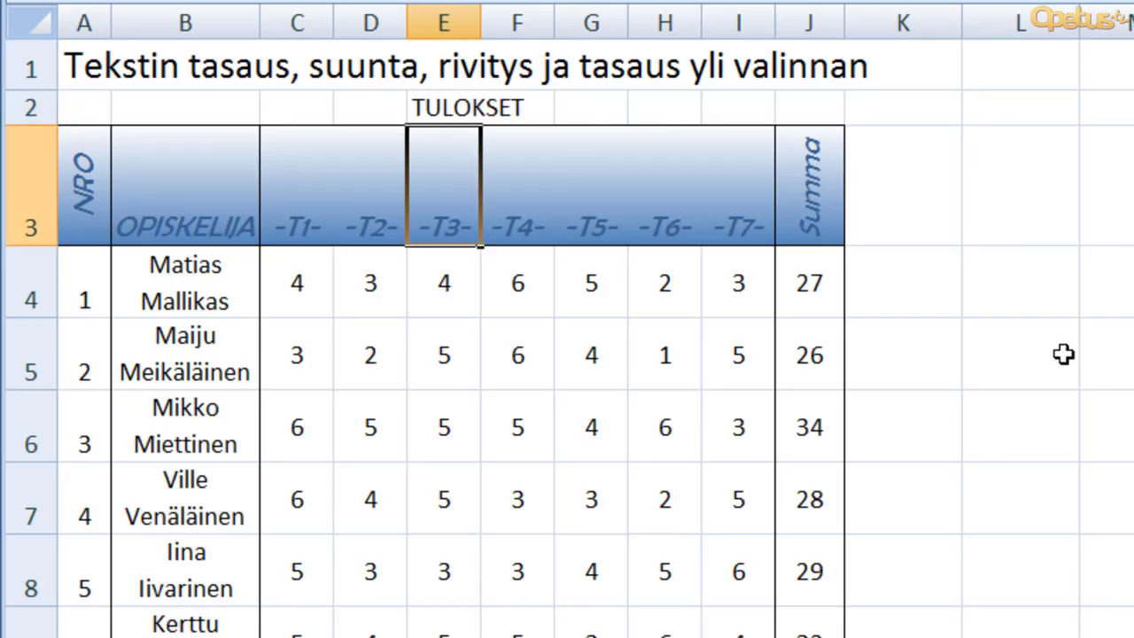
left_click(1103, 346)
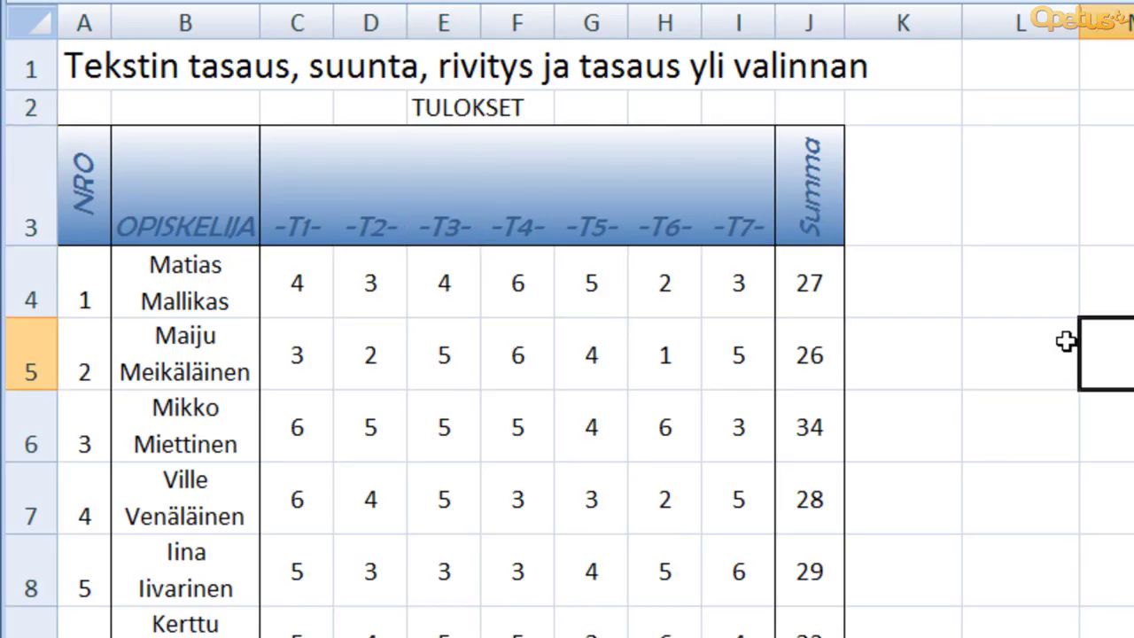
- Delete the title text from A1 and clear TULOKSET from E2, leaving row 2 empty
left_click(97, 58)
key("Delete")
left_click(882, 575)
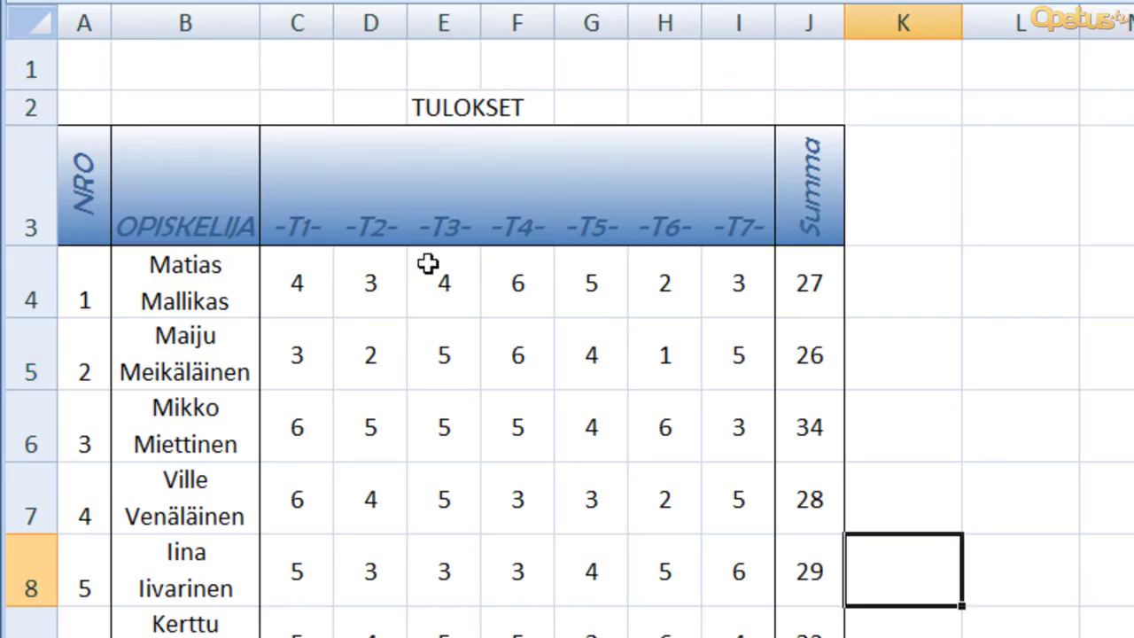
left_click(437, 107)
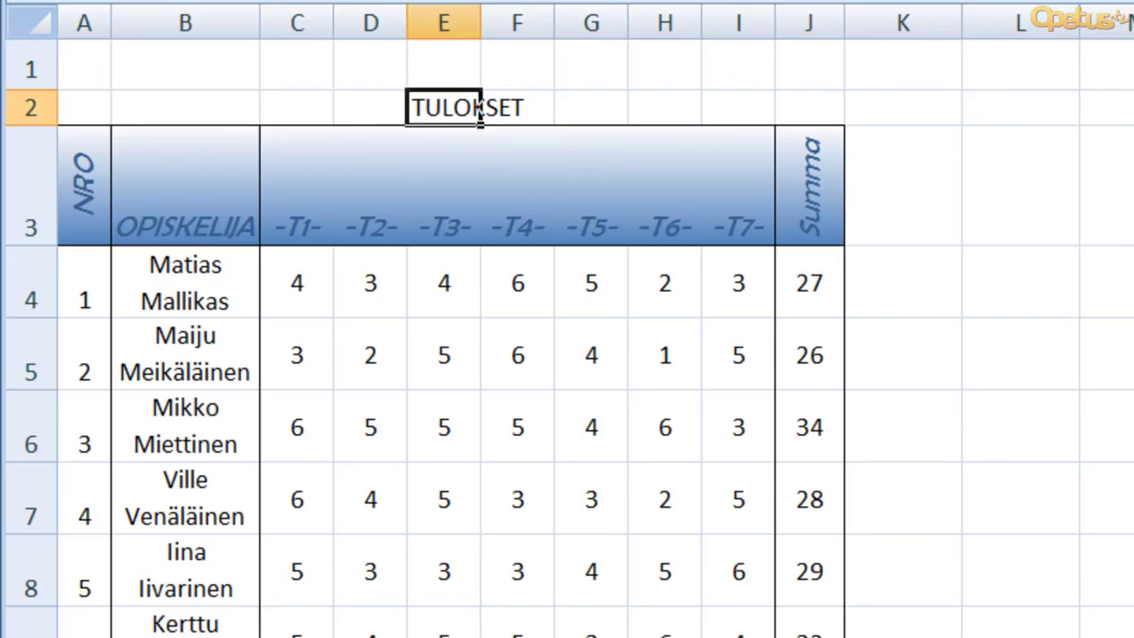
left_click(1105, 559)
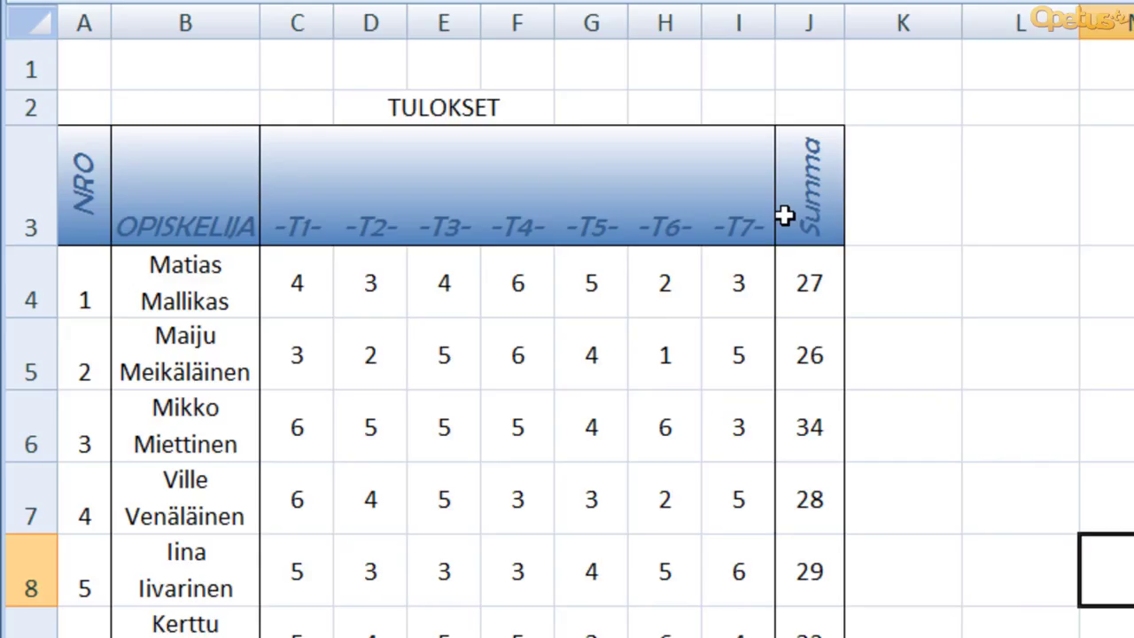
left_click(443, 104)
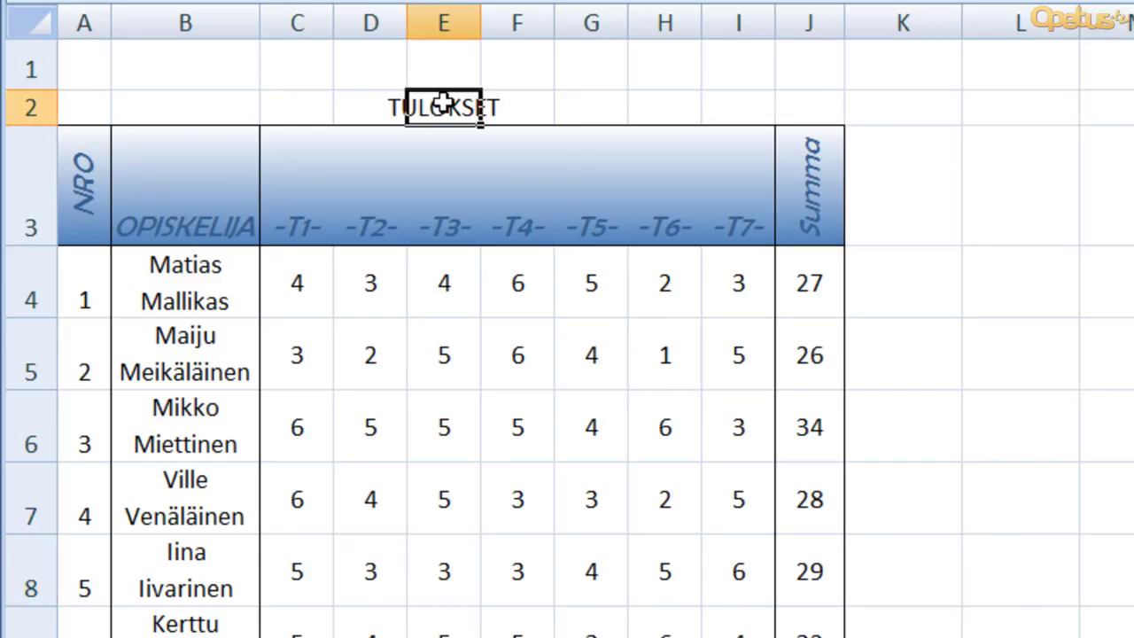
key("Delete")
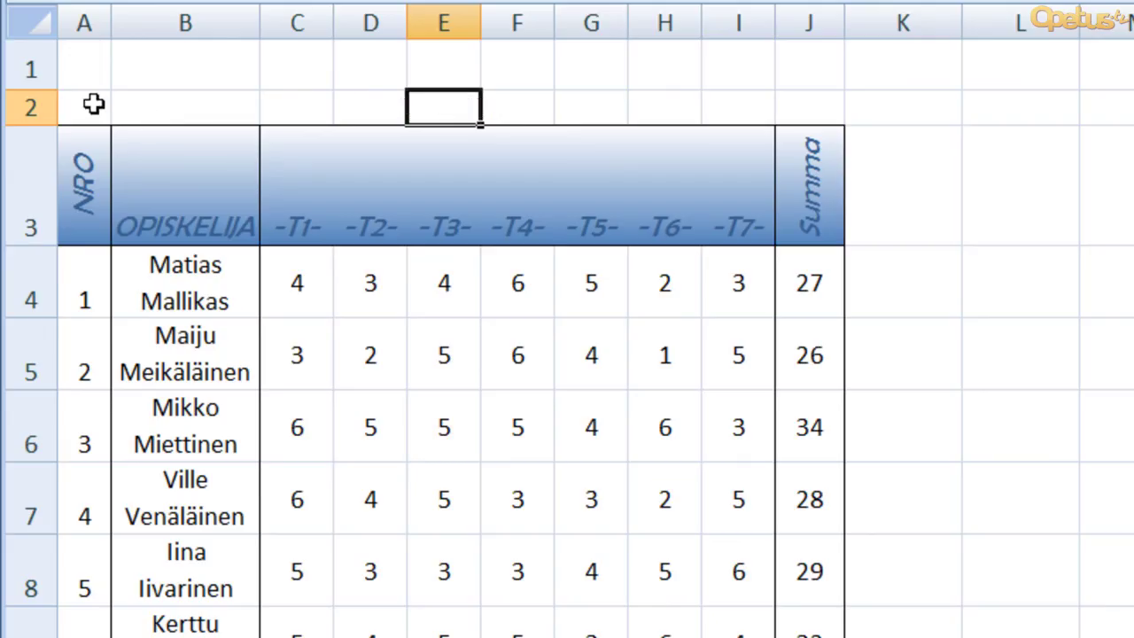
- Give cells A2:J2 the 'Tasaus valinnan yli' horizontal alignment in Muotoile solut
mouse_move(93, 104)
left_mouse_down()
mouse_move(157, 94)
mouse_move(821, 116)
left_mouse_up()
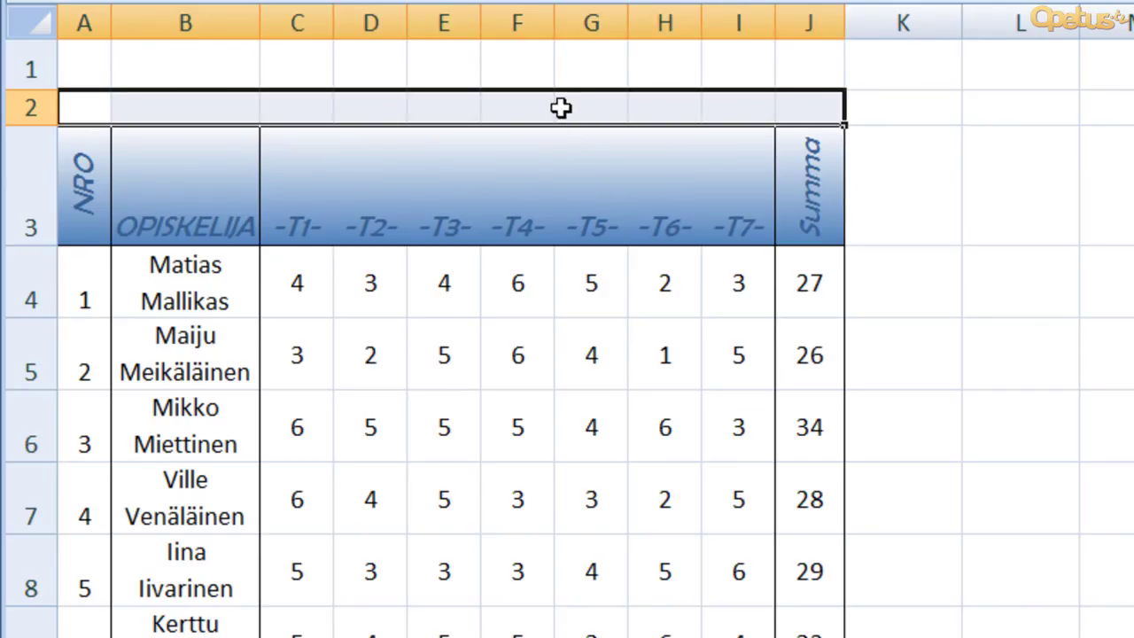
right_click(516, 112)
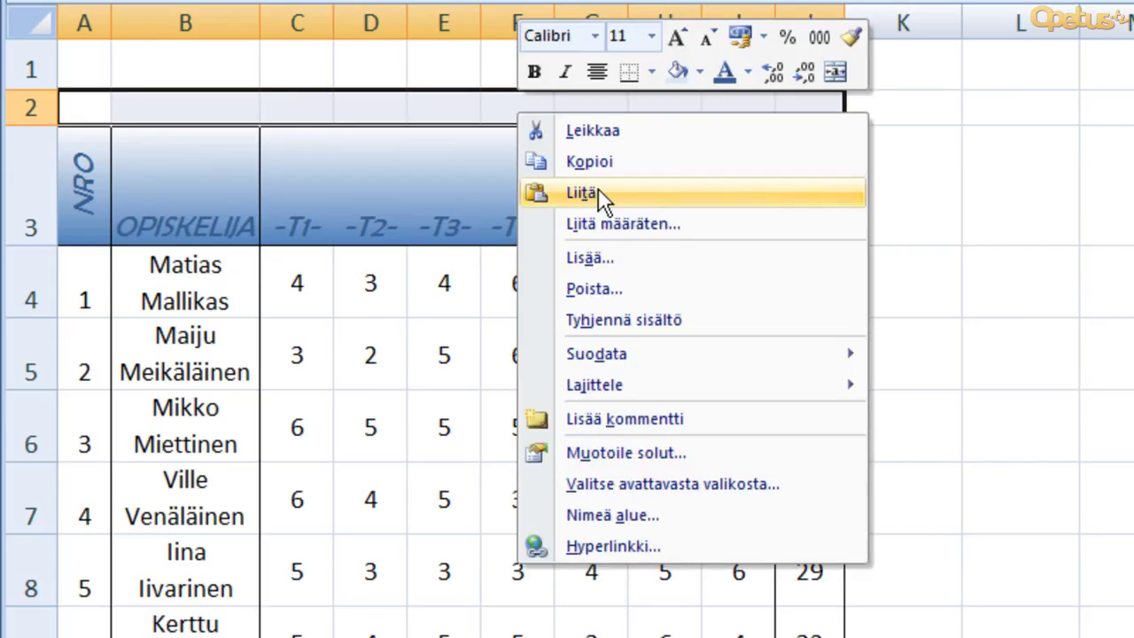
left_click(707, 449)
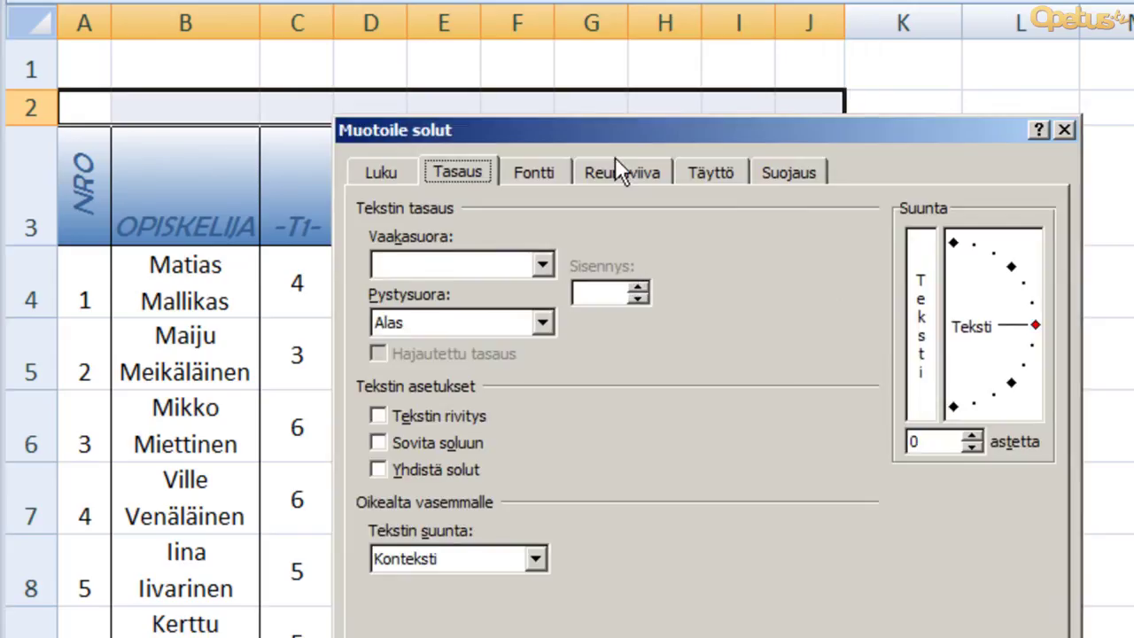
left_click_drag(577, 131, 633, 55)
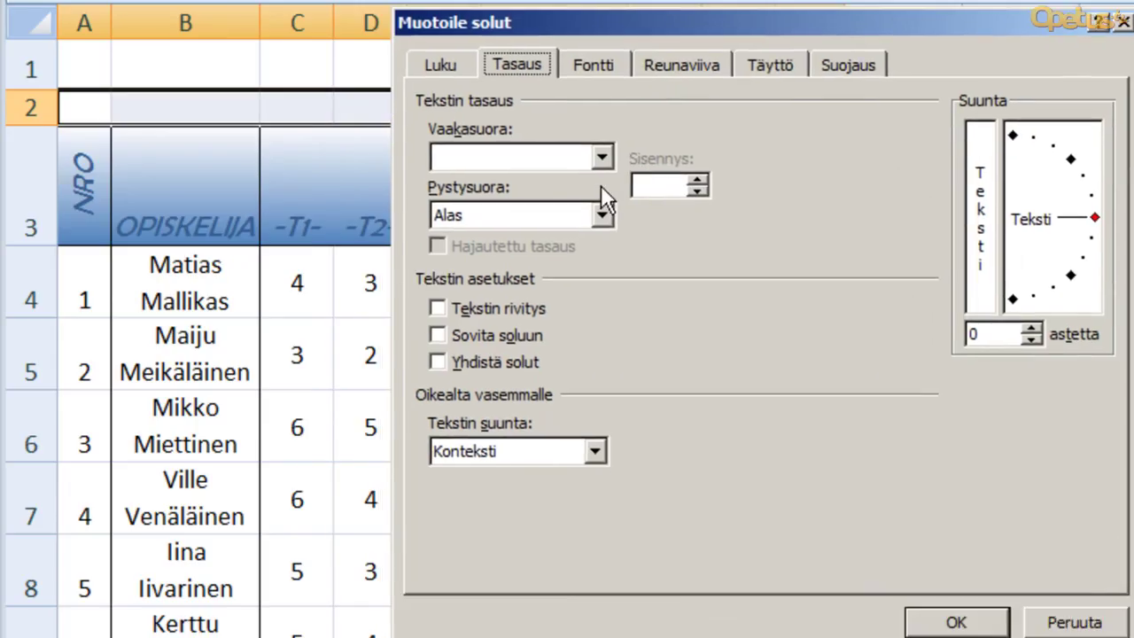
left_click(602, 158)
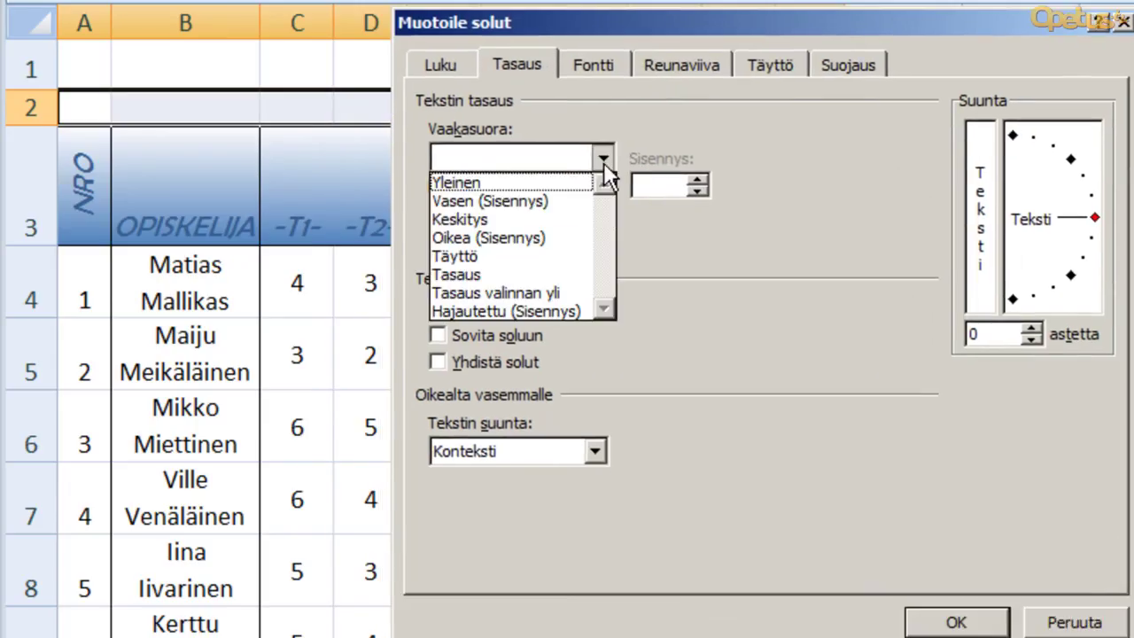
left_click(575, 294)
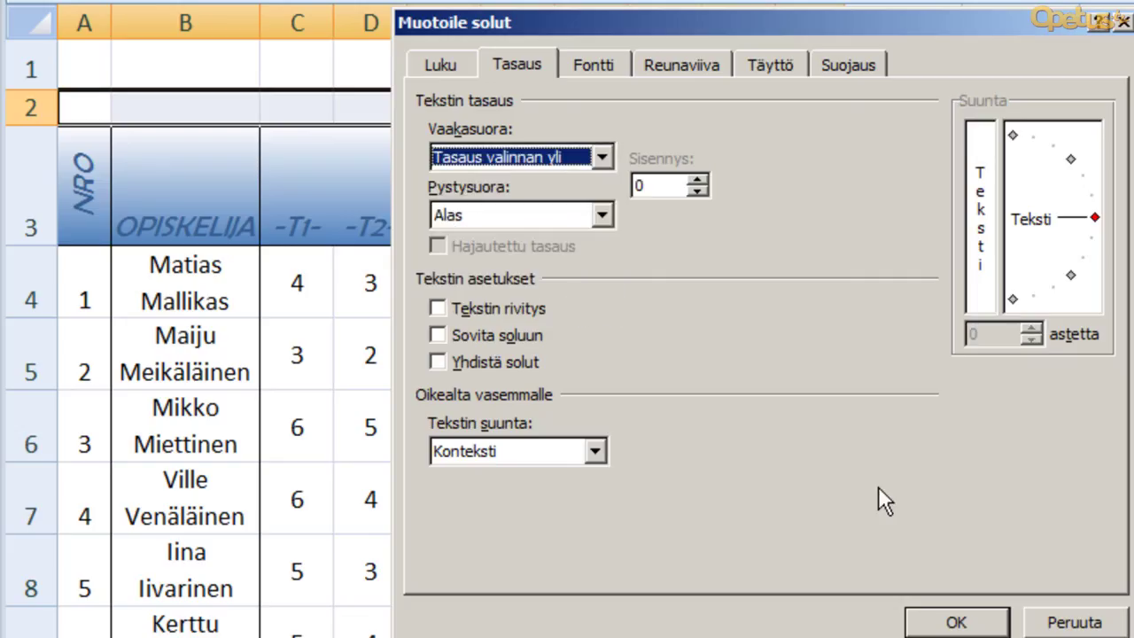
left_click(957, 623)
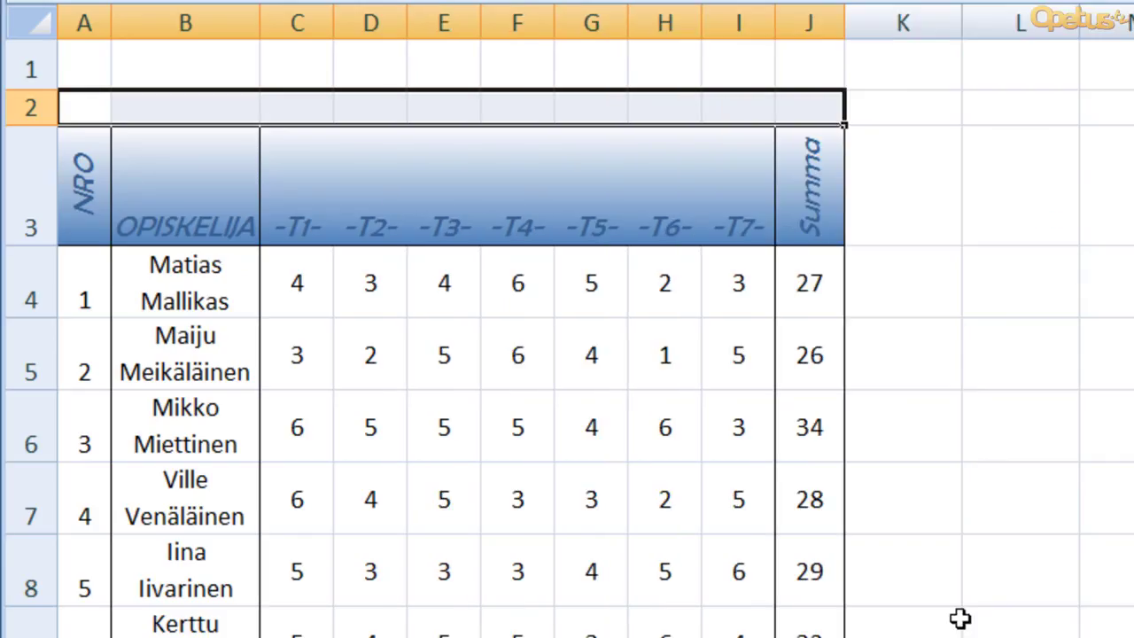
left_click(952, 478)
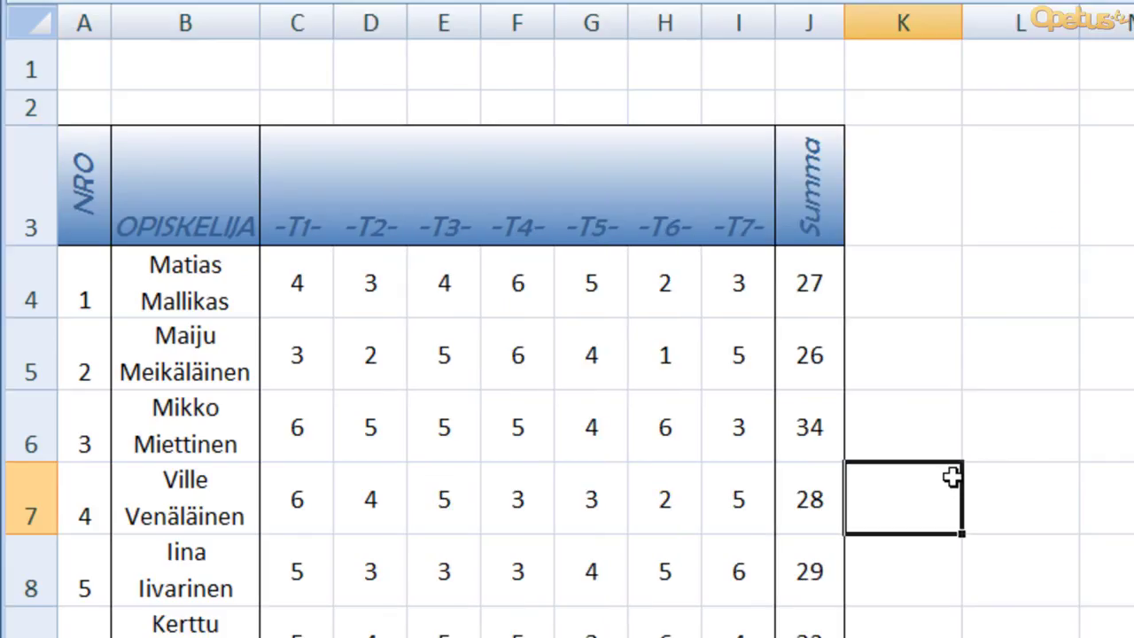
- Type the title TULOKSET into cell A2, discarding a stray test entry first
left_click(97, 111)
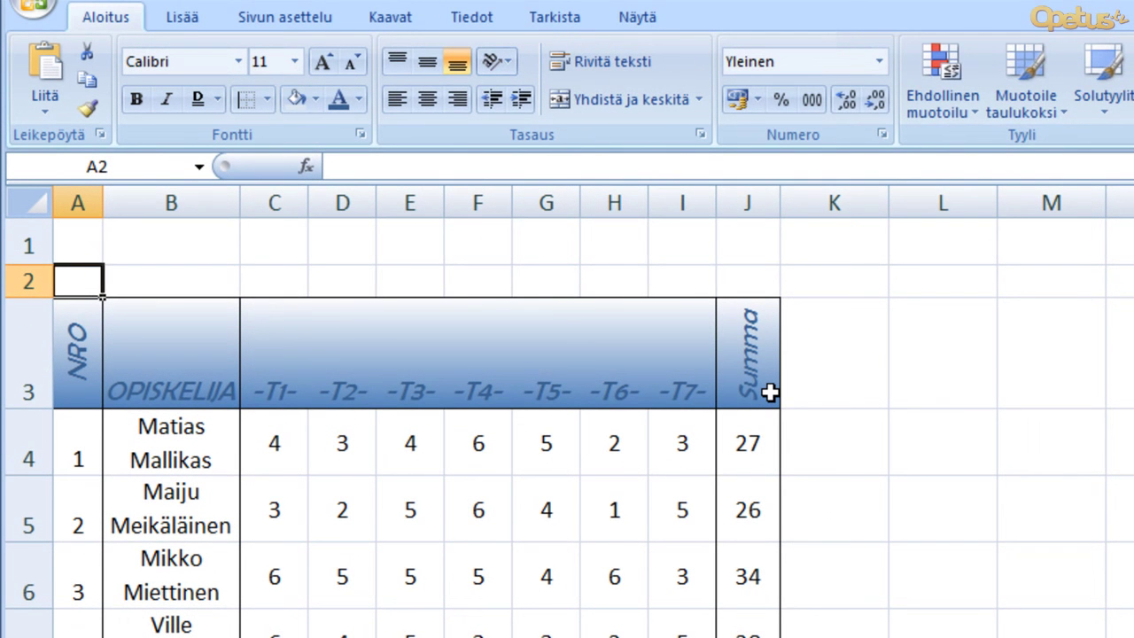
type("ASDFASDFASDF")
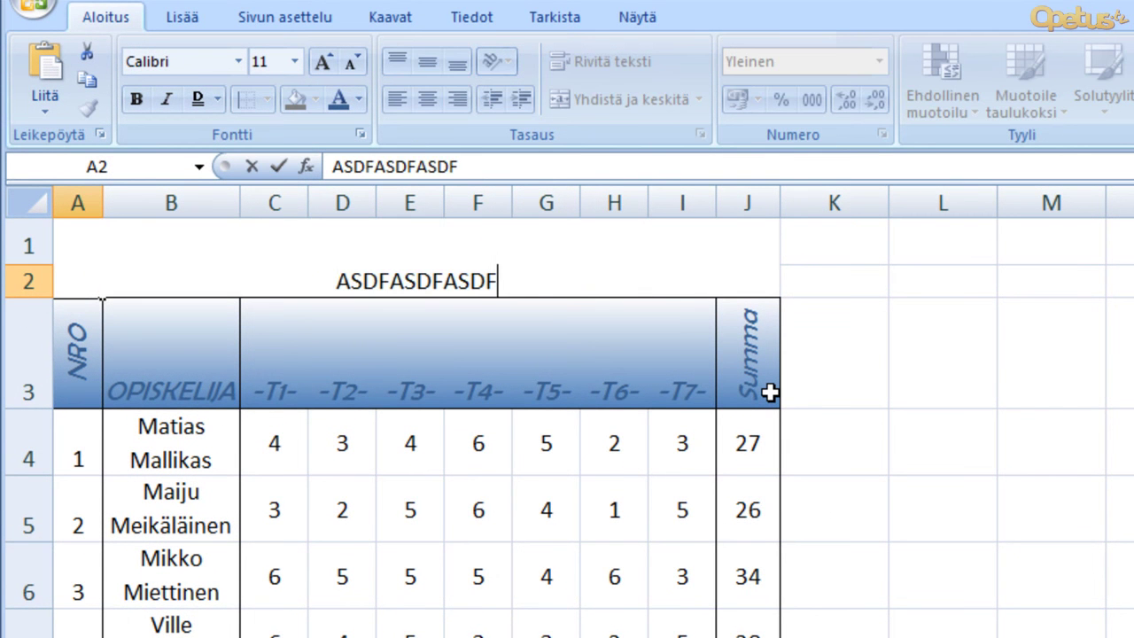
key("Escape")
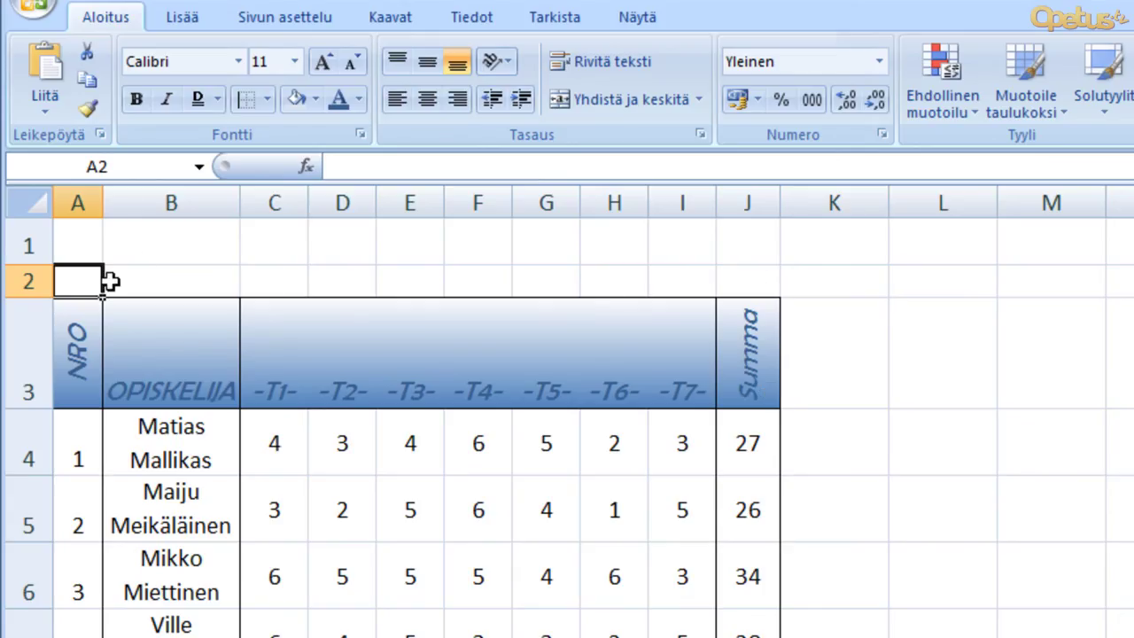
type("TULOKSE")
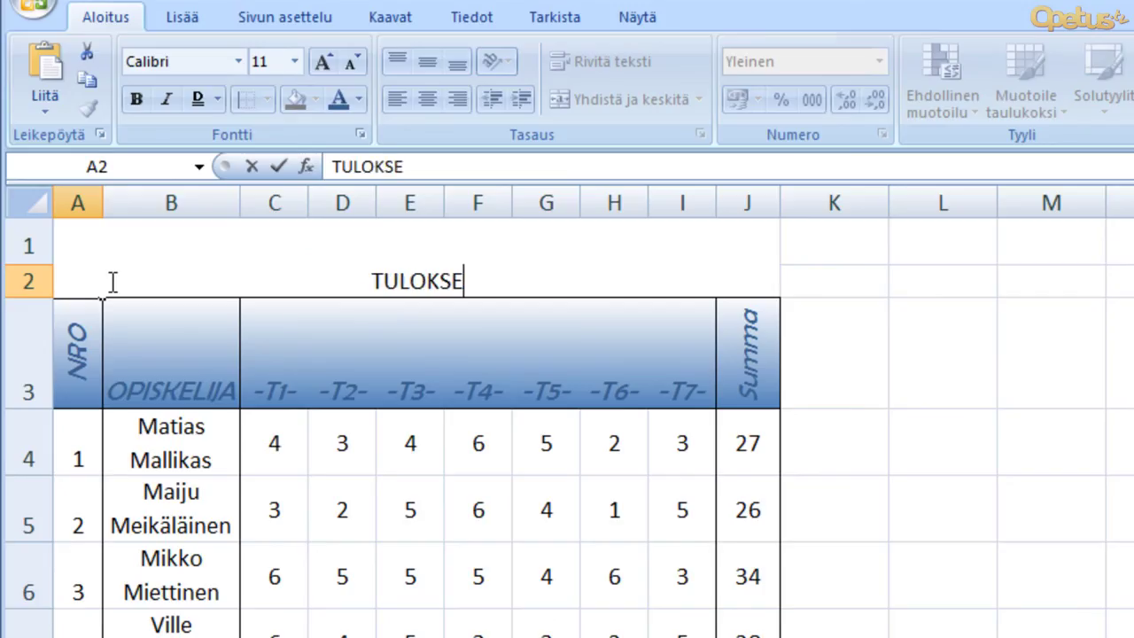
type("T")
key("Return")
left_click(918, 455)
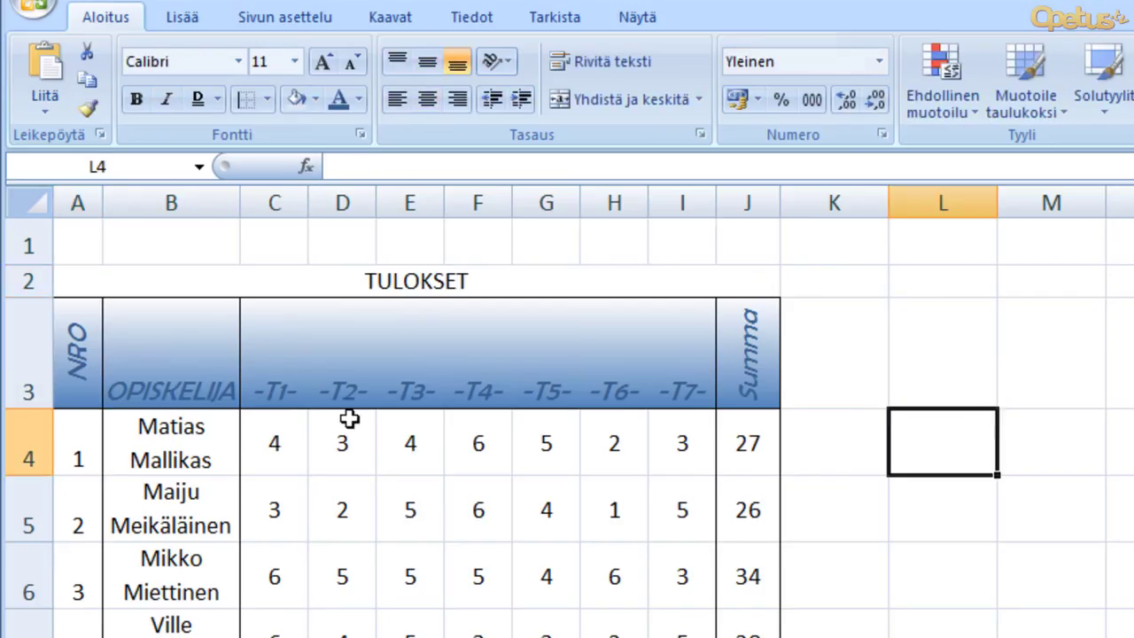
- Select A2:J2 to confirm TULOKSET is centred across columns A to J
left_click(89, 282)
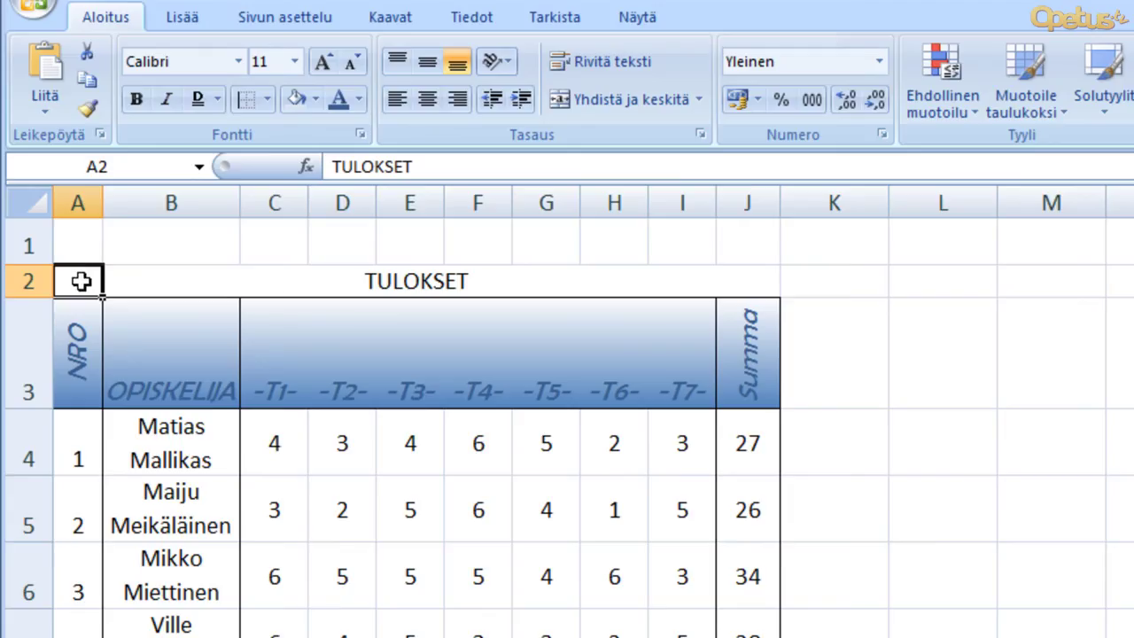
left_click_drag(81, 281, 767, 278)
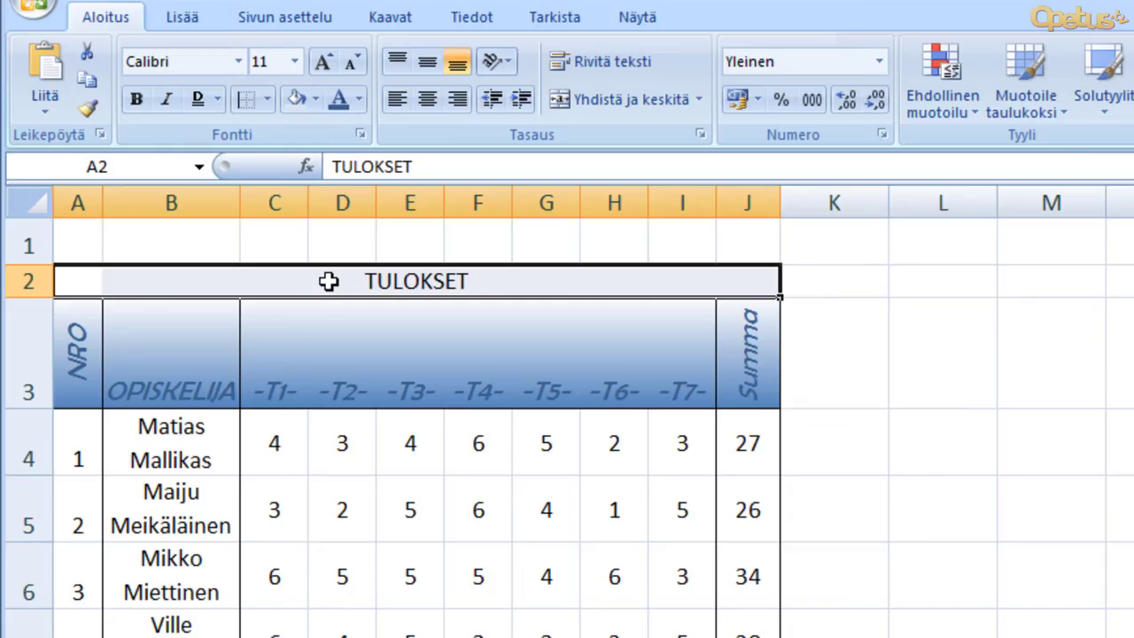
left_click(1121, 332)
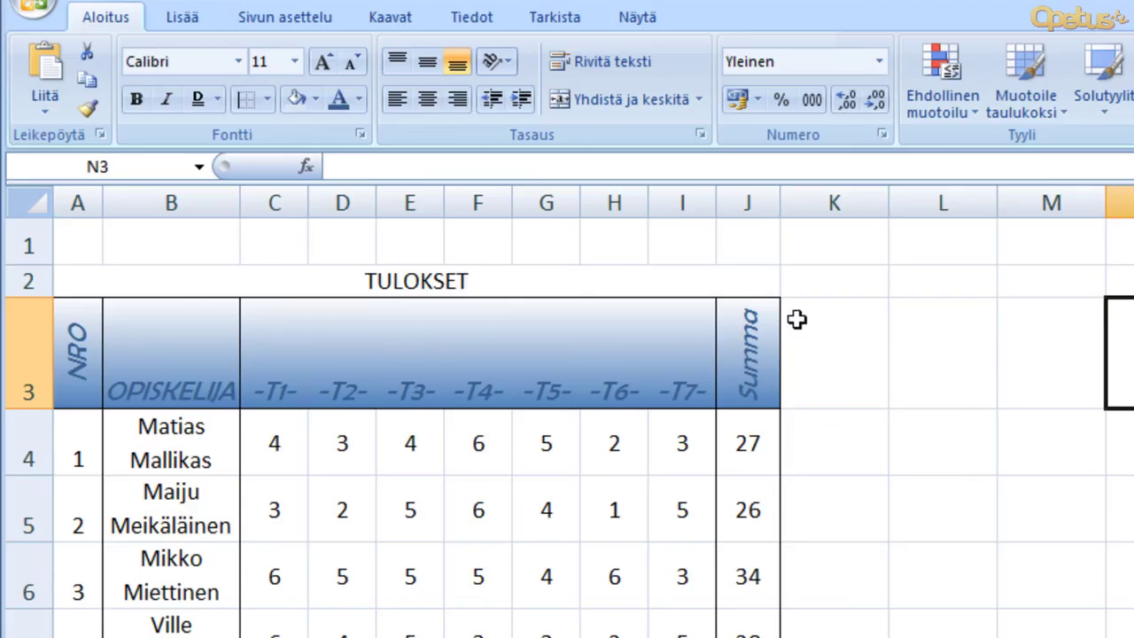
left_click_drag(757, 287, 86, 284)
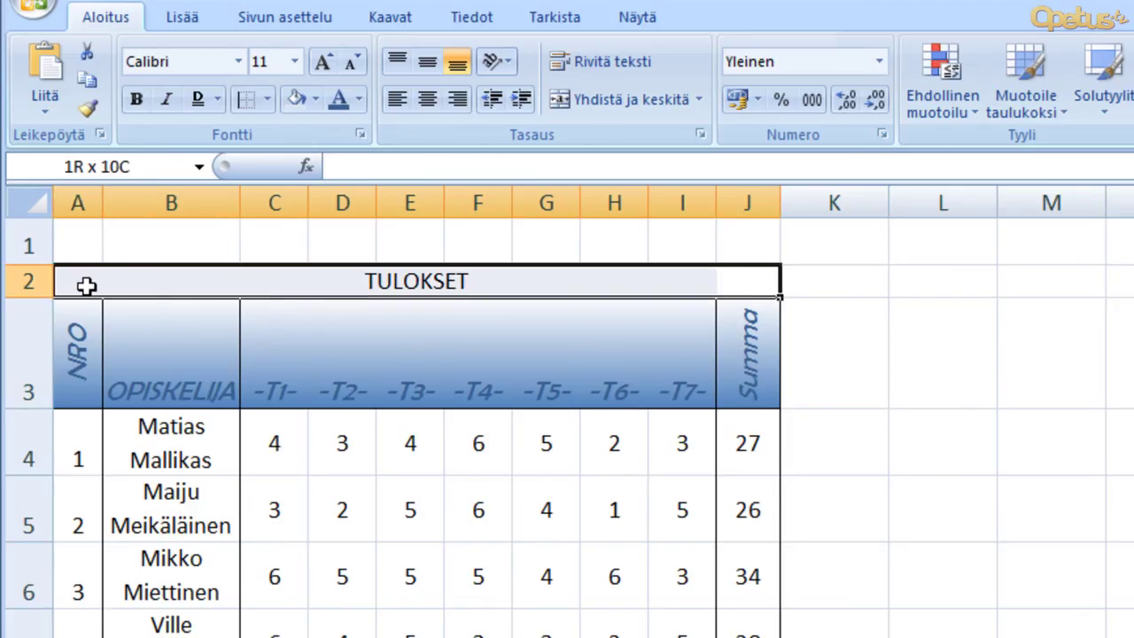
left_click(1121, 509)
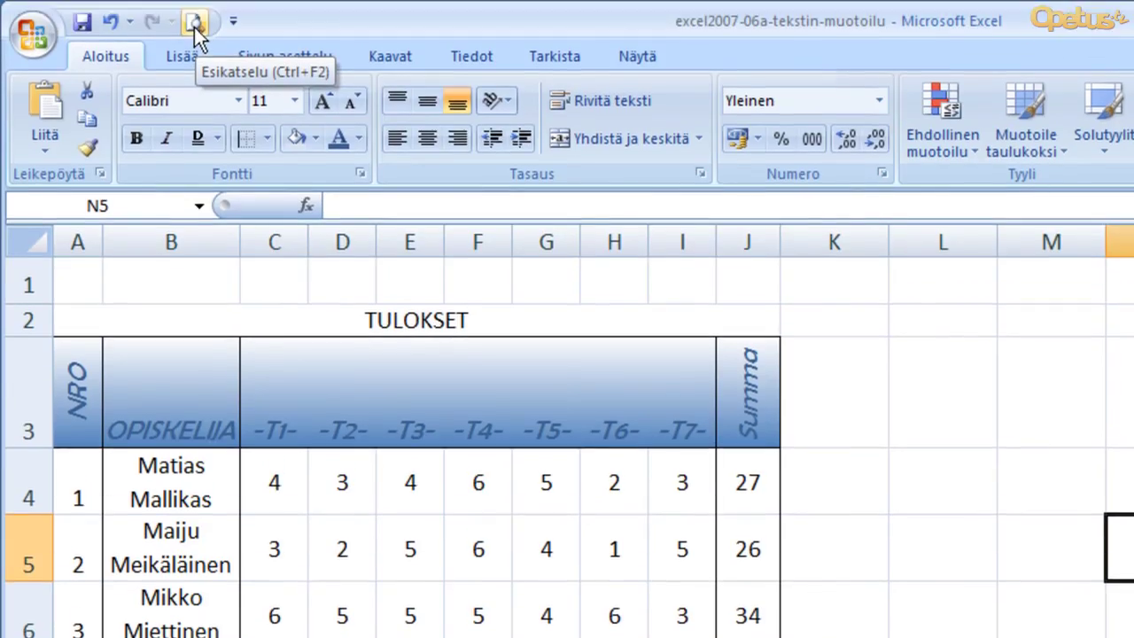
left_click(233, 21)
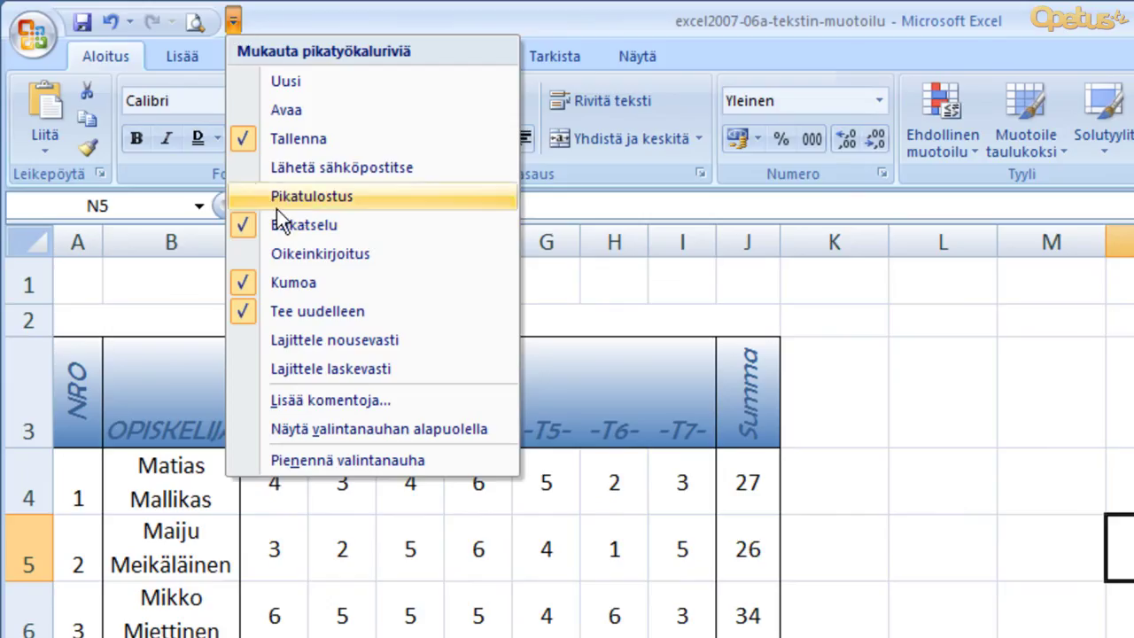
left_click(263, 28)
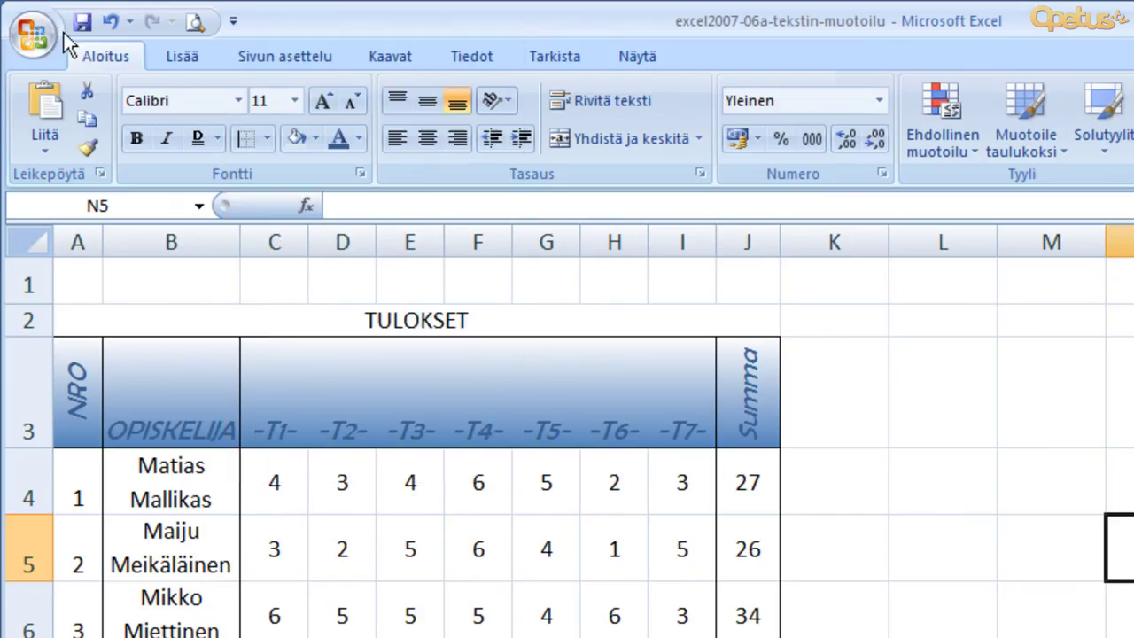
left_click(49, 37)
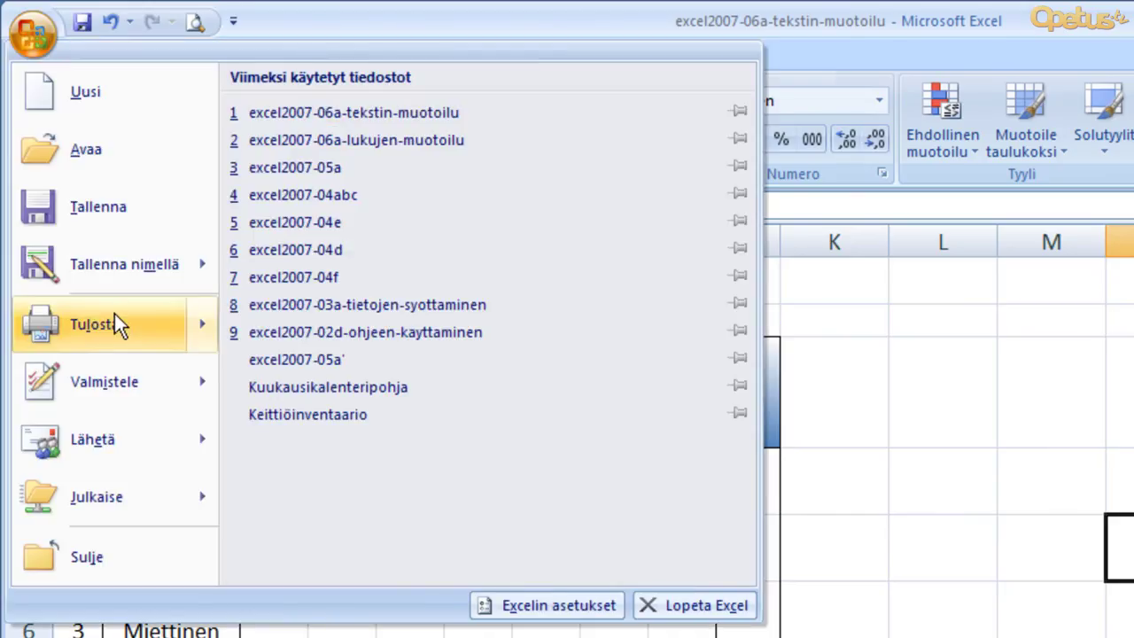
mouse_move(98, 325)
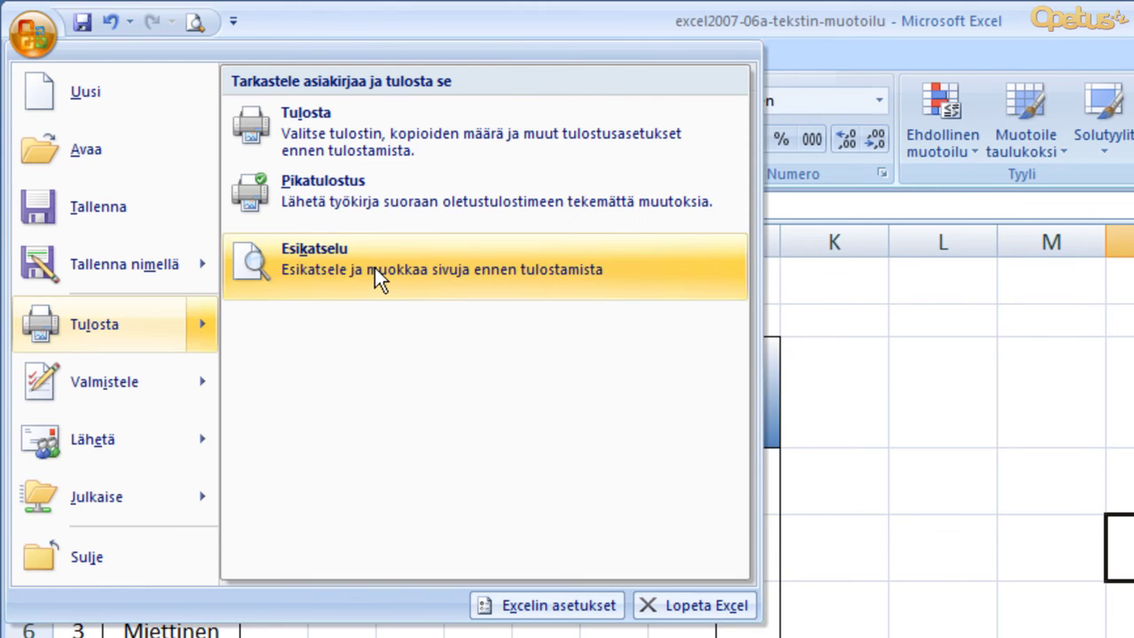
left_click(375, 267)
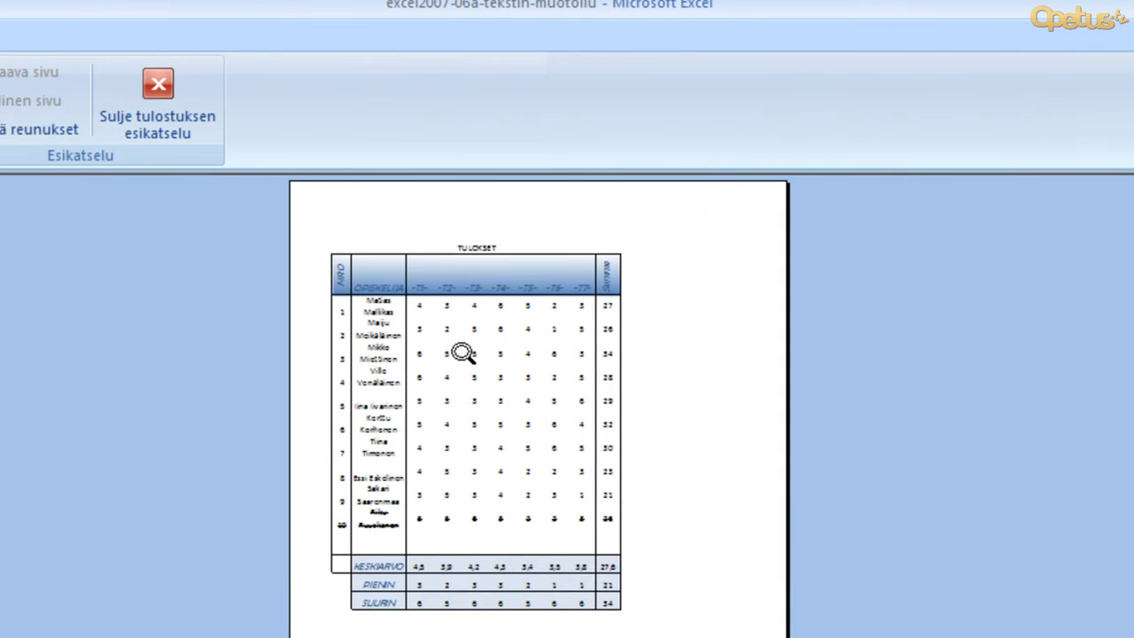
left_click(463, 352)
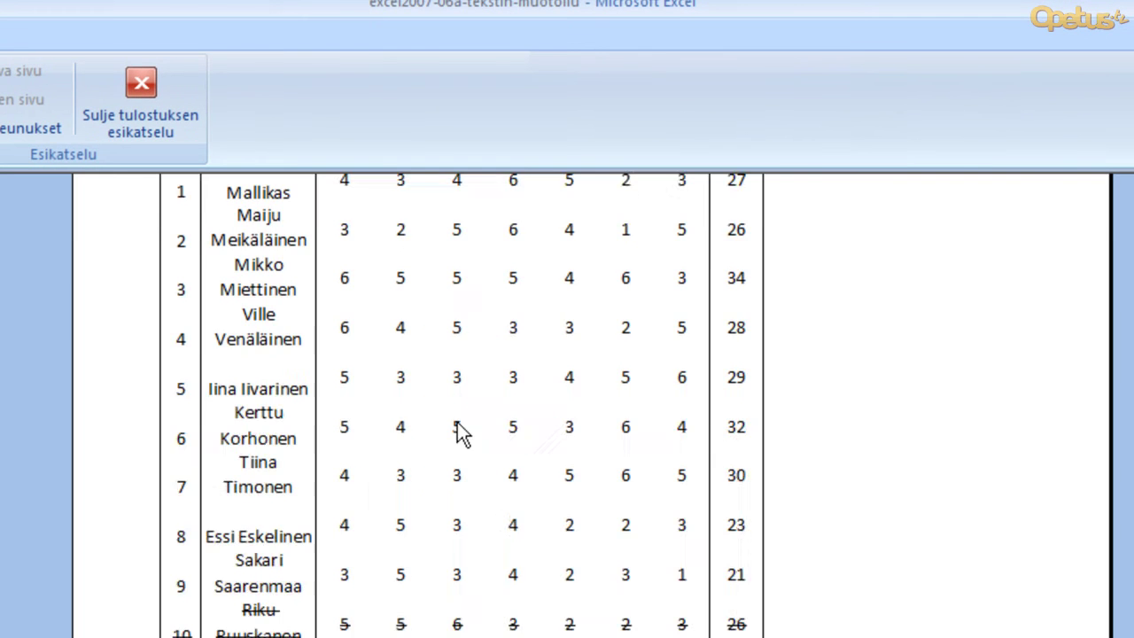
scroll(514, 456, "up", 3)
scroll(539, 465, "up", 3)
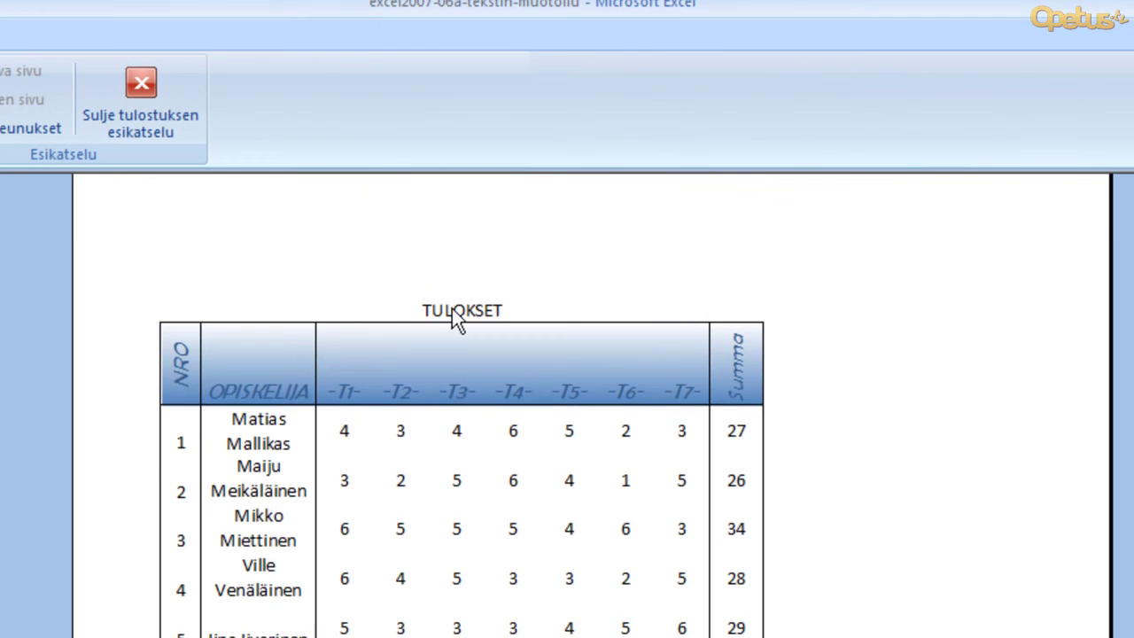
scroll(603, 436, "down", 3)
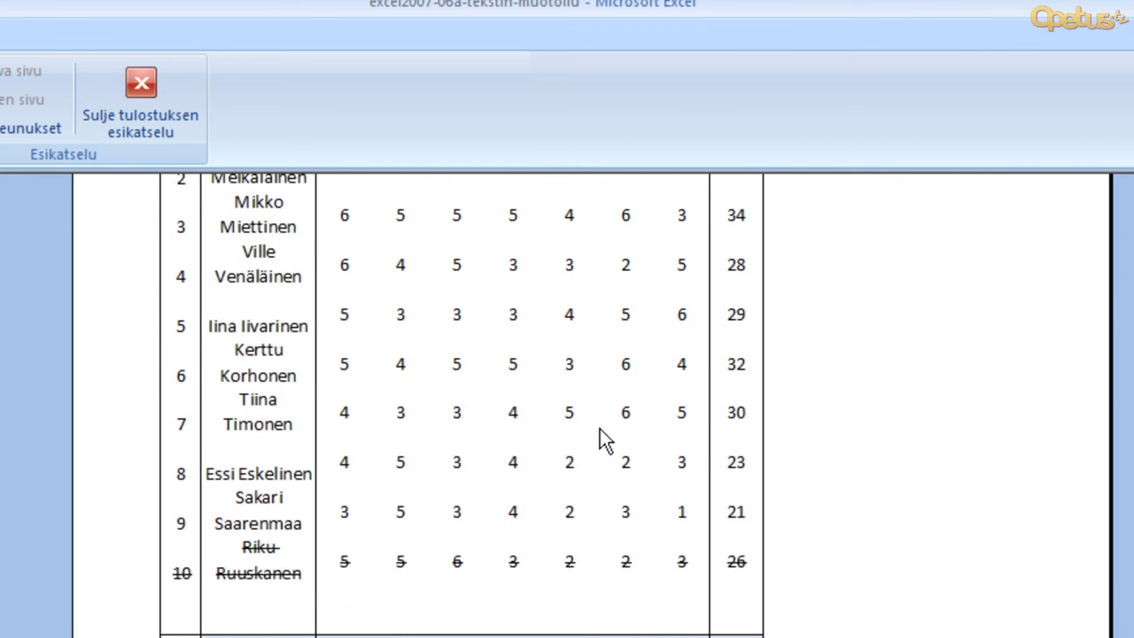
scroll(594, 443, "up", 3)
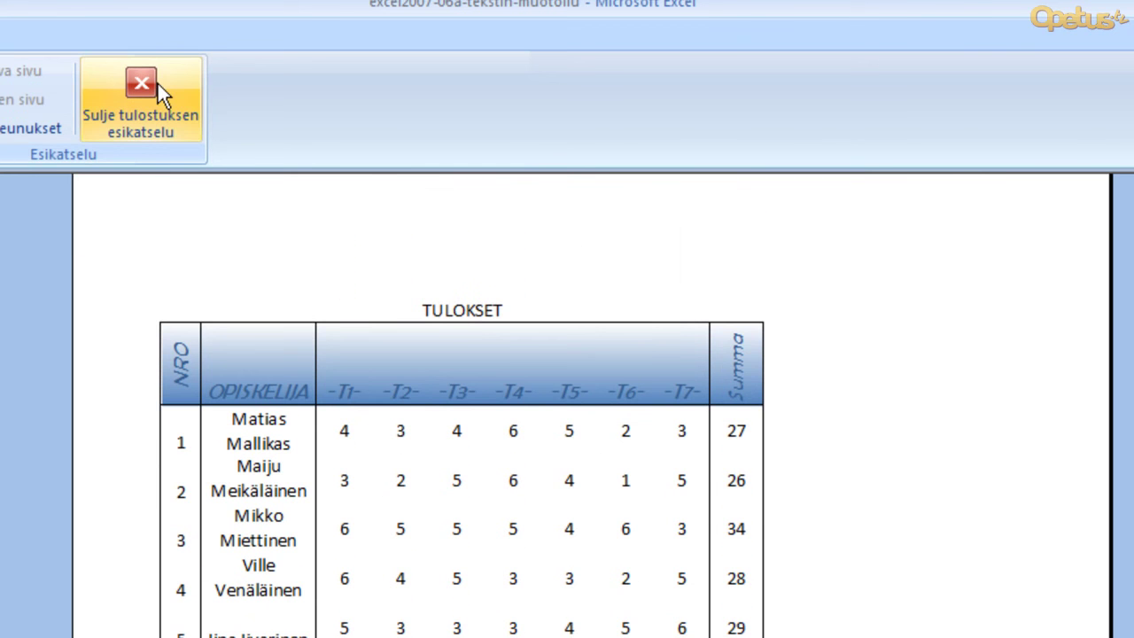
left_click(158, 83)
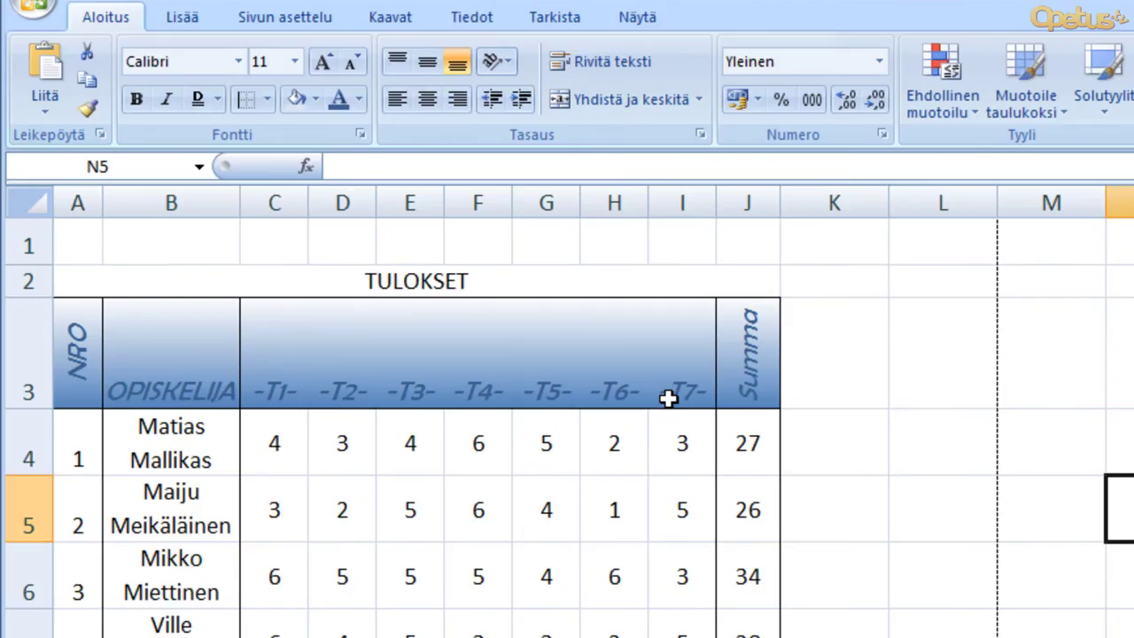